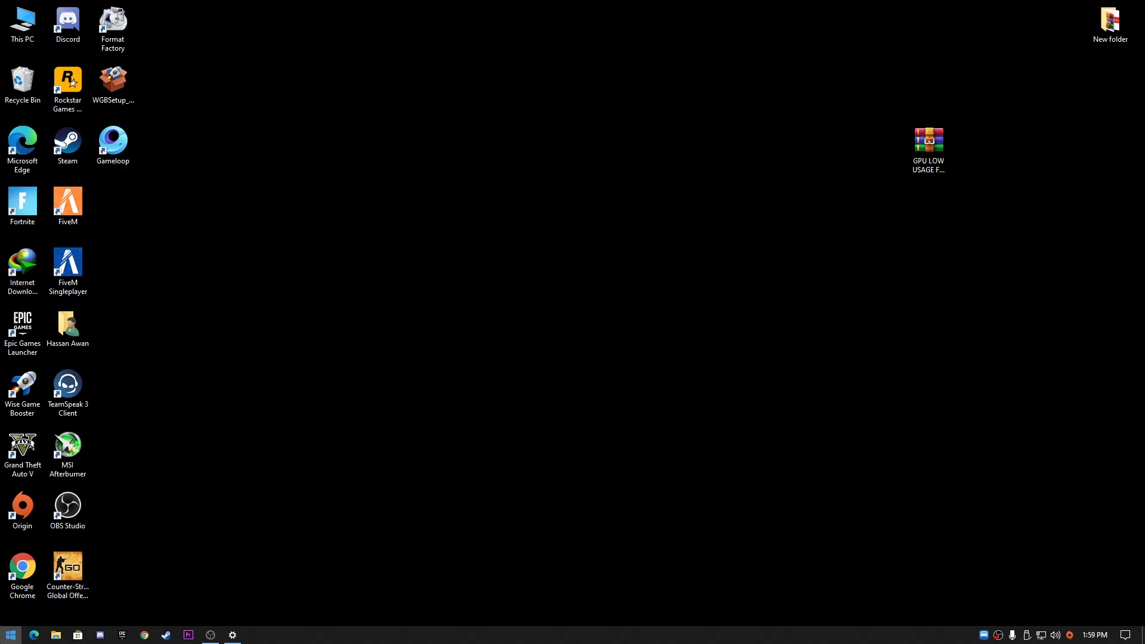
Step: Go to System > Display > Graphics settings in Settings and browse for a program to add
left_click(11, 635)
left_click(11, 581)
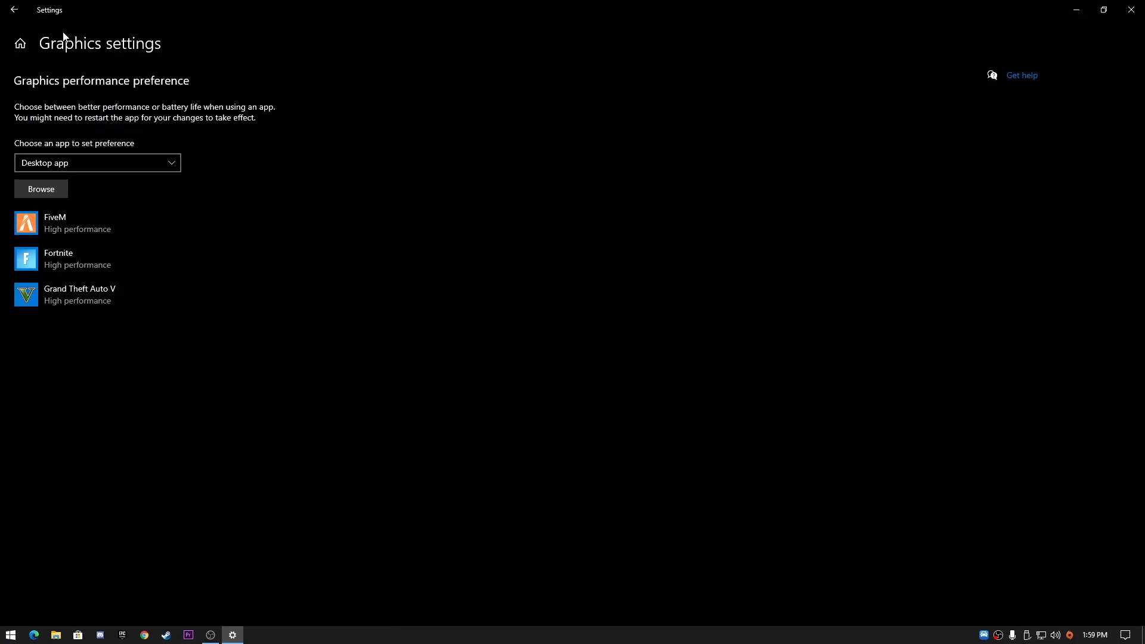
left_click(20, 46)
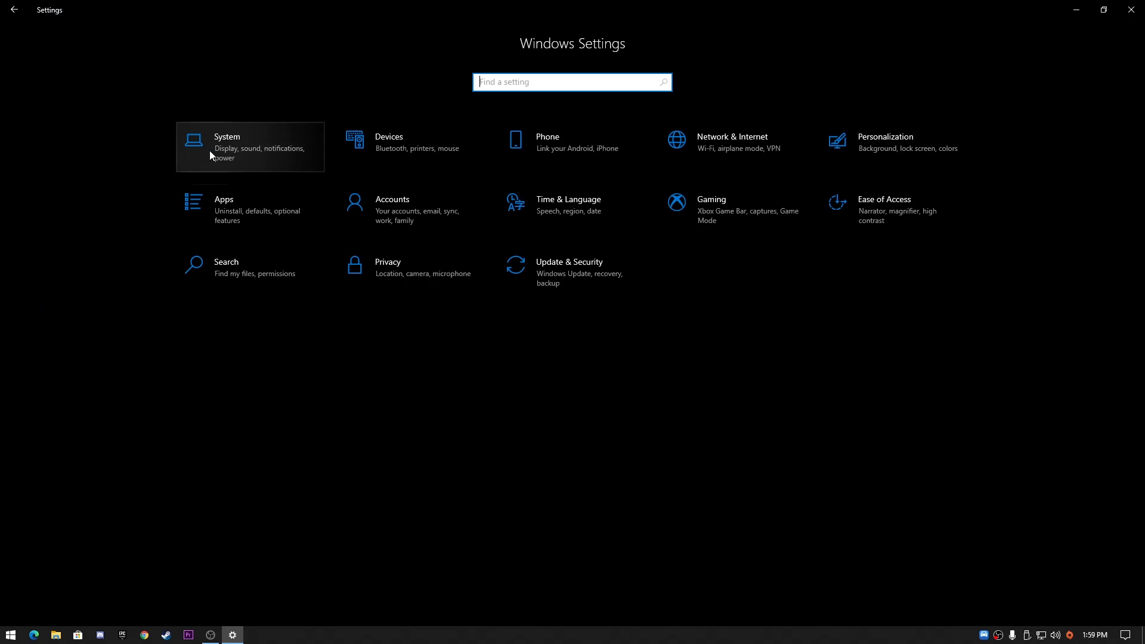
left_click(247, 154)
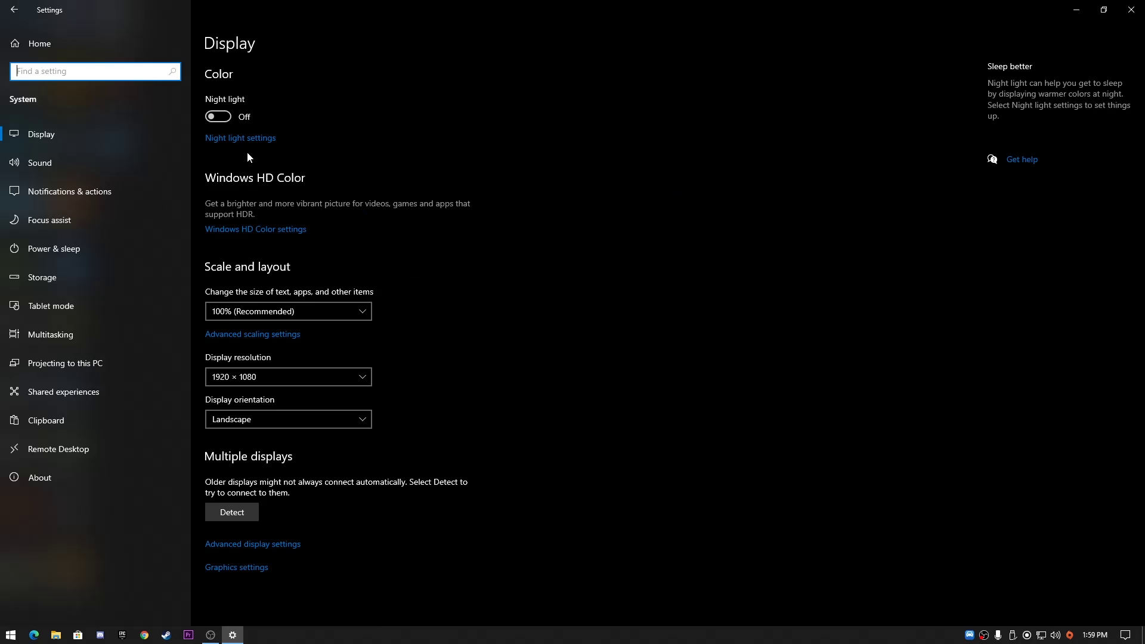
left_click(231, 568)
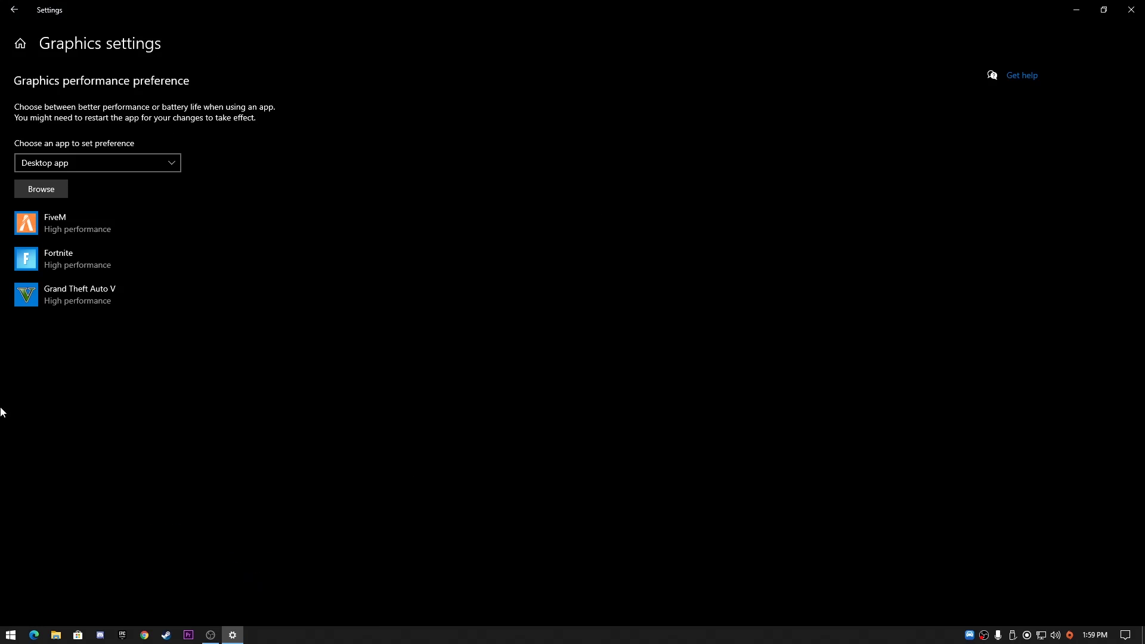
left_click(46, 189)
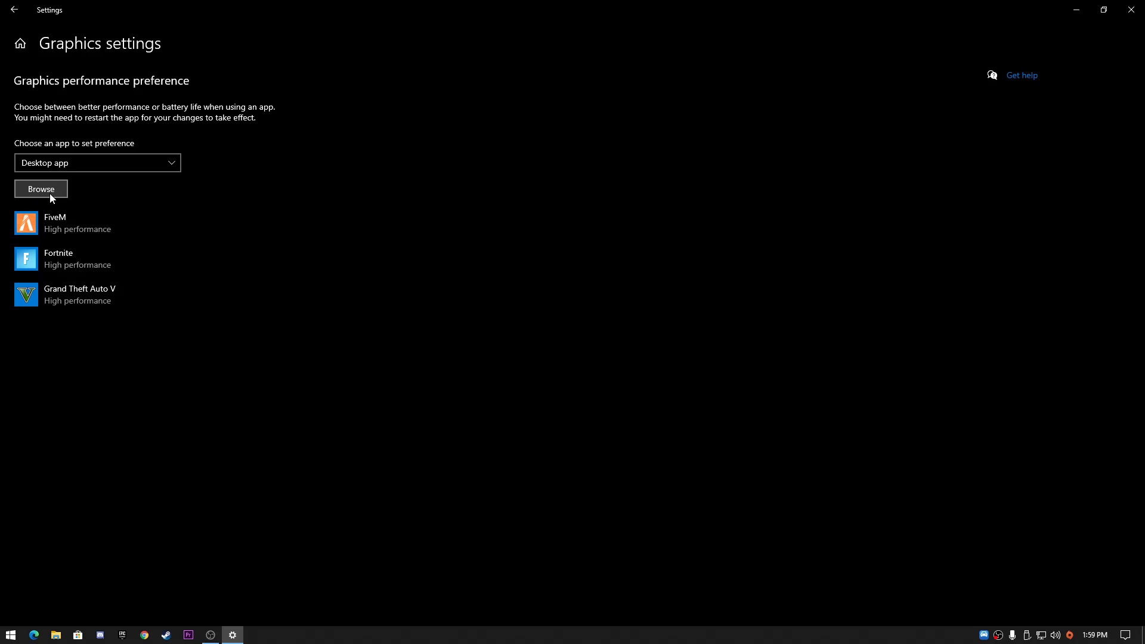
Step: Navigate the file picker to E:\SteamLibrary\steamapps\common\Counter-Strike Global Offensive
left_click_drag(179, 9, 461, 20)
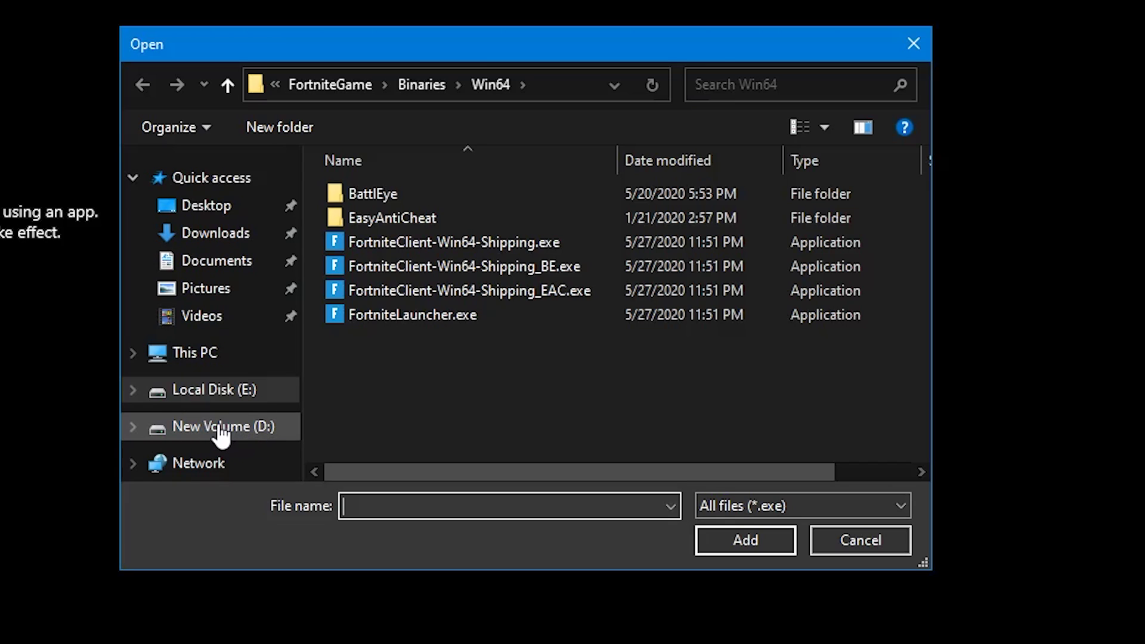
left_click(203, 395)
scroll(452, 325, "down", 3)
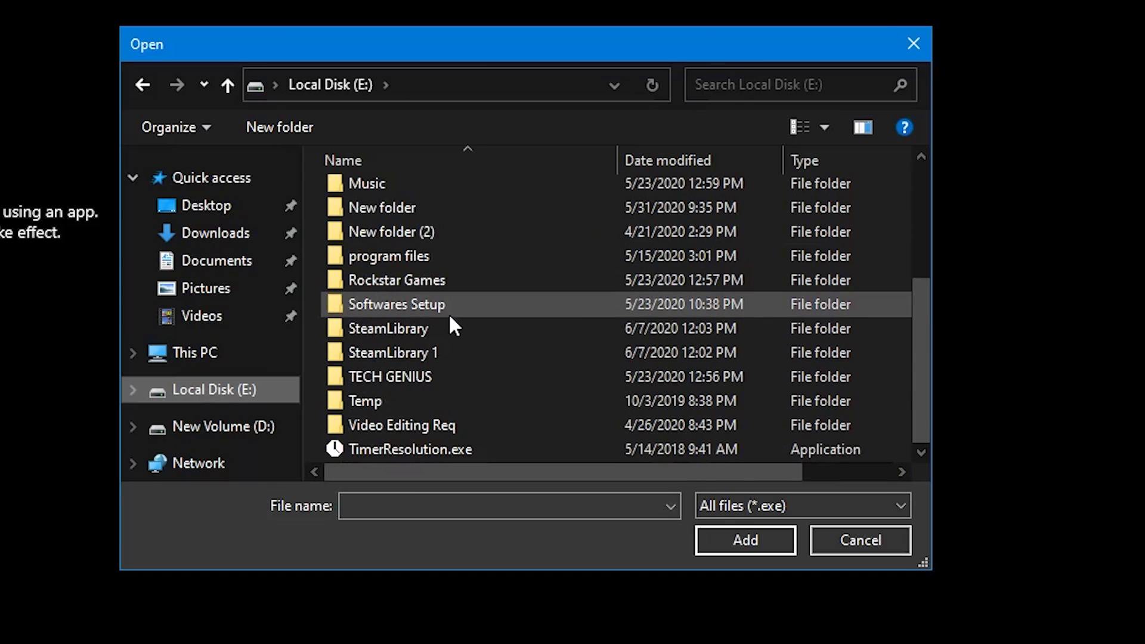
left_click(428, 332)
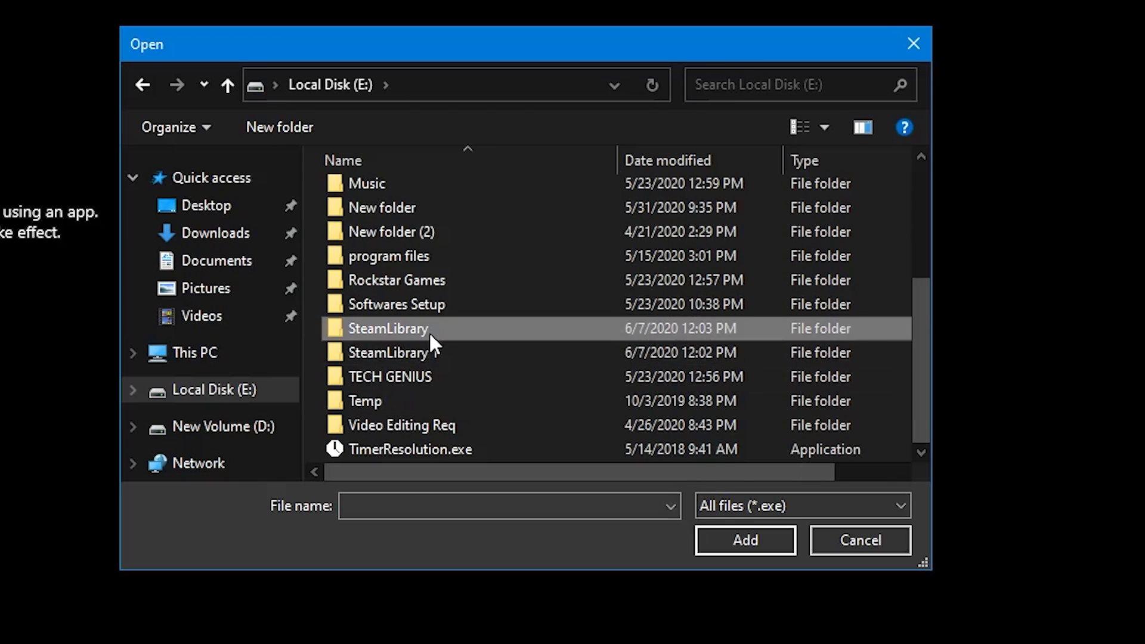
double_click(428, 331)
double_click(388, 198)
left_click(439, 201)
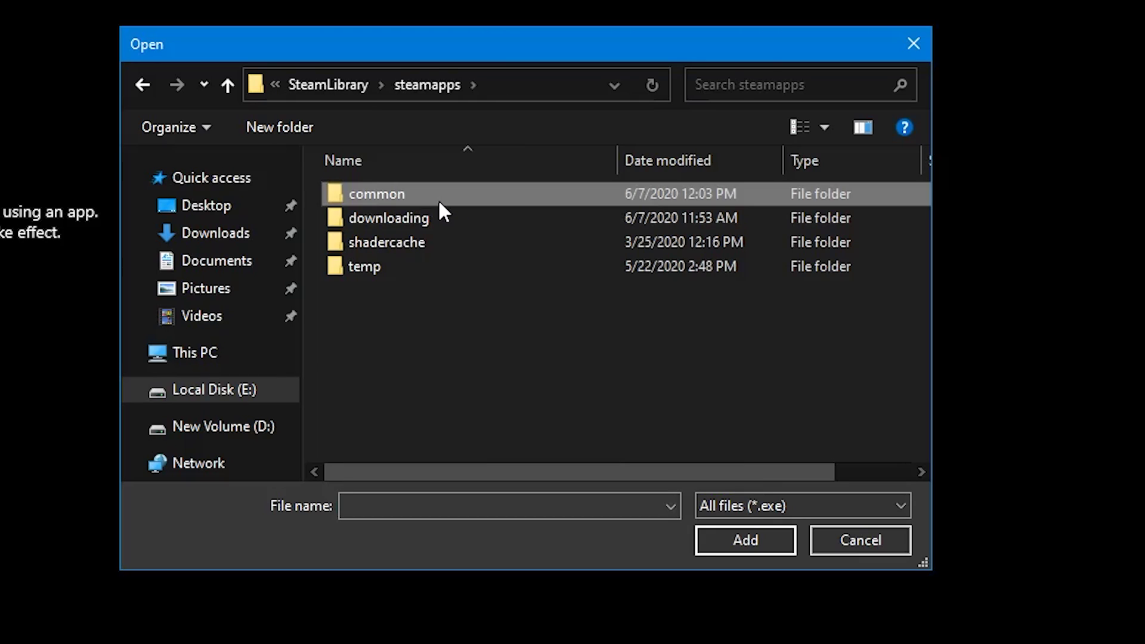
double_click(439, 201)
double_click(417, 200)
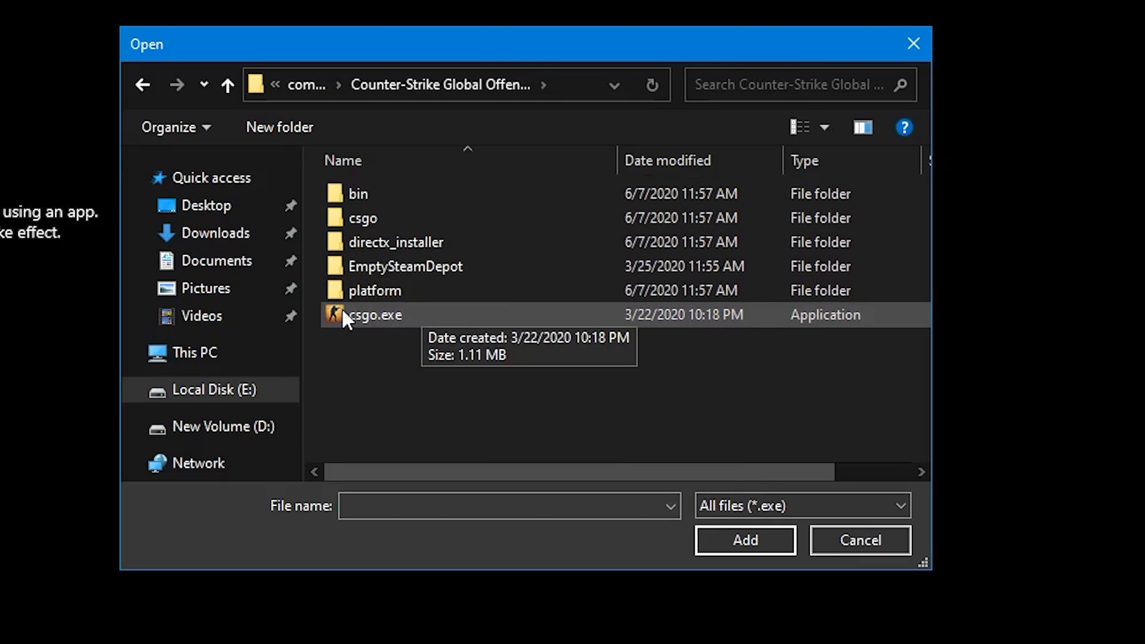
Step: Add csgo.exe, save a High performance graphics preference for it, and close Settings
double_click(383, 317)
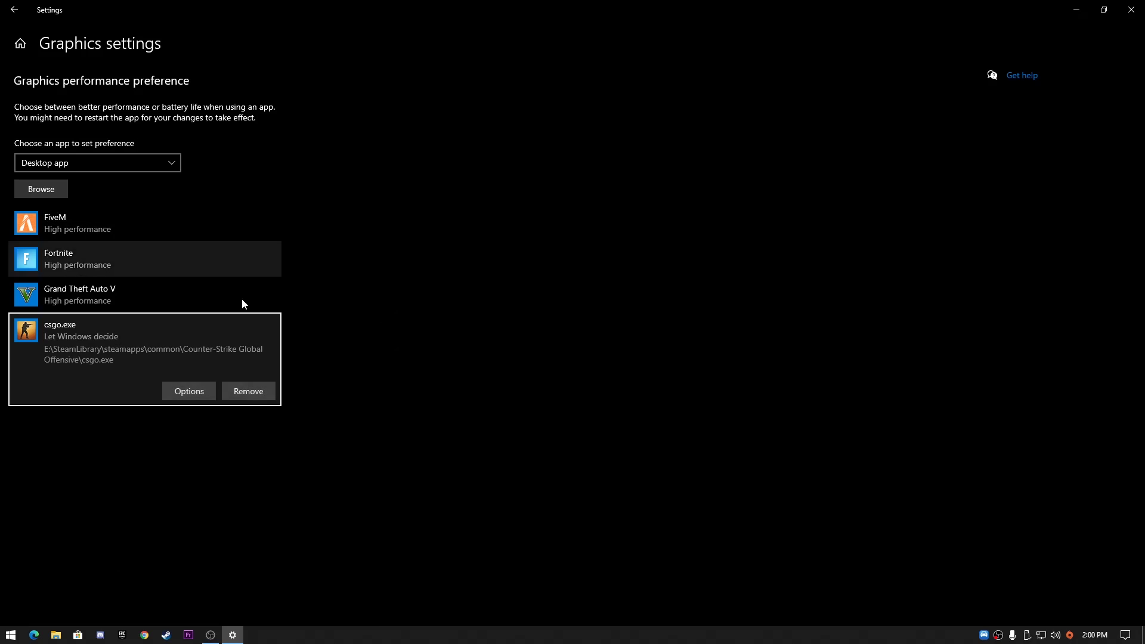
left_click(181, 394)
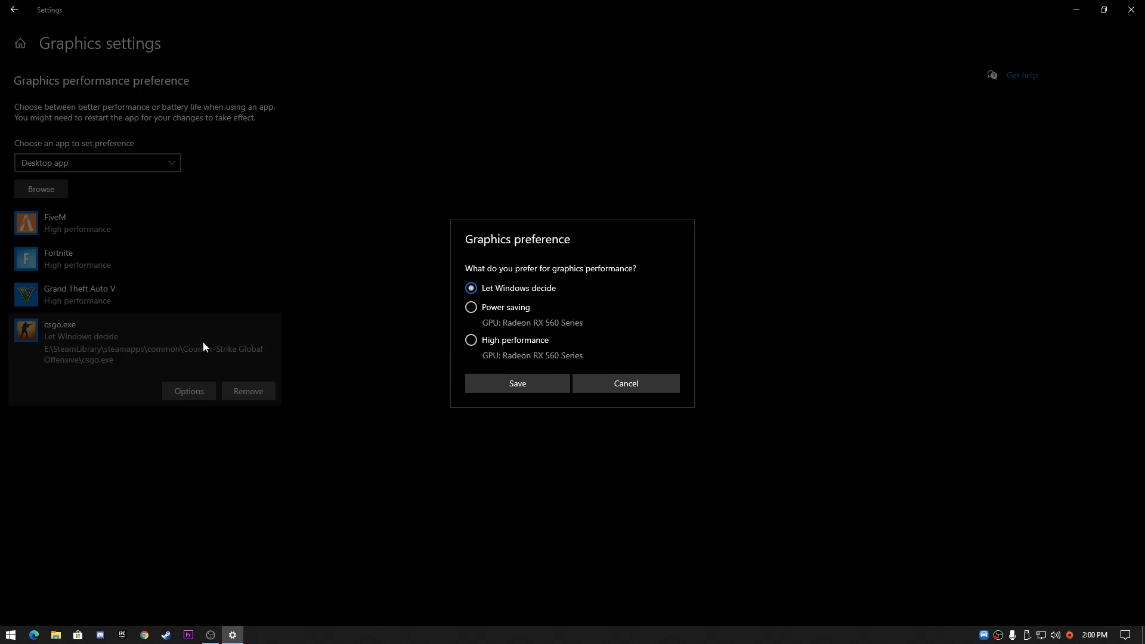
left_click(473, 340)
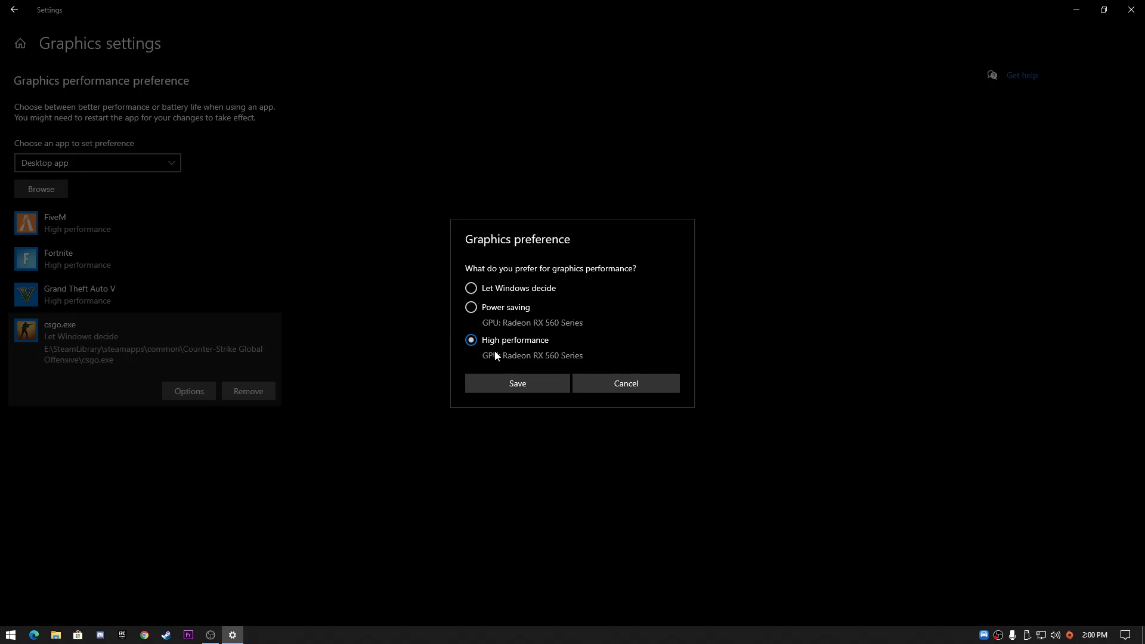
left_click(510, 385)
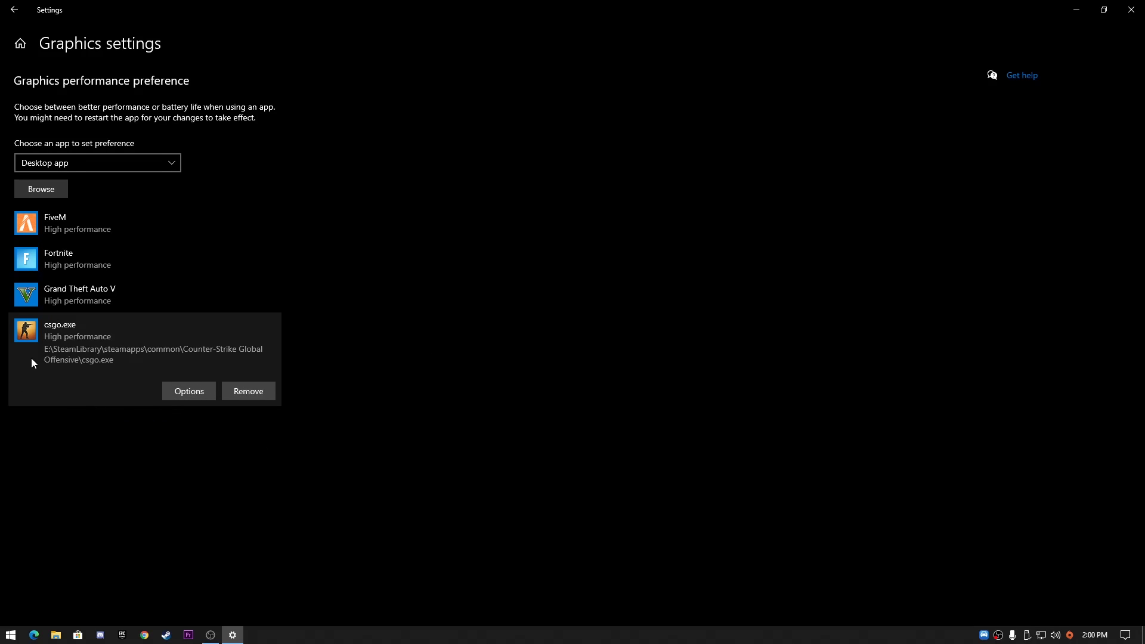
left_click(1131, 9)
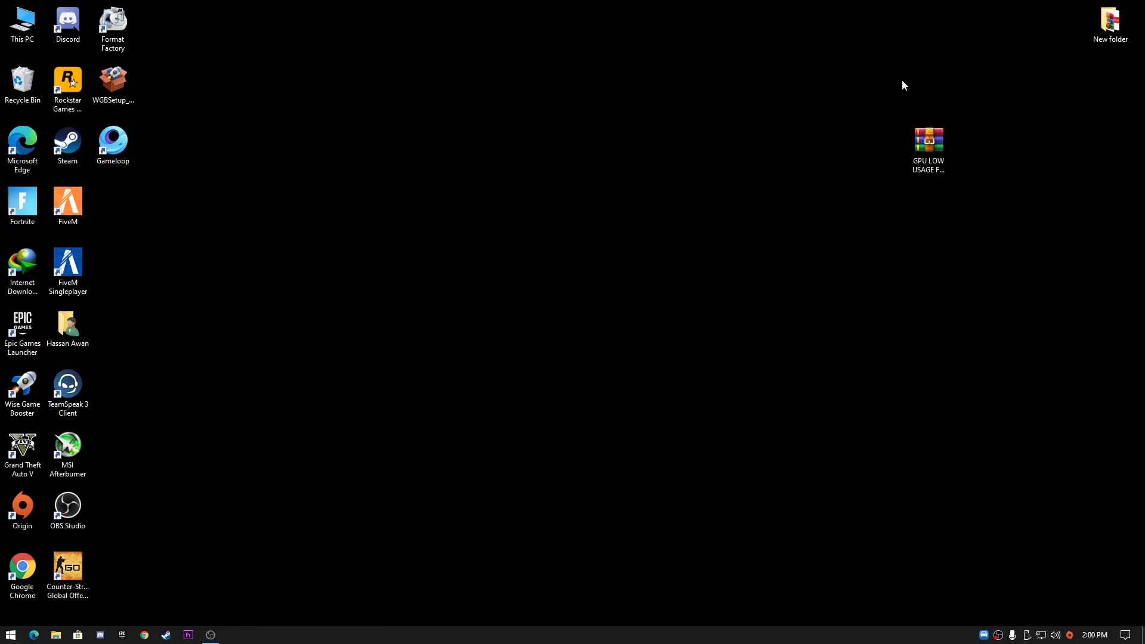
Step: Open a maximized This PC window at E:\SteamLibrary\steamapps\common\Counter-Strike Global Offensive
double_click(30, 30)
double_click(582, 199)
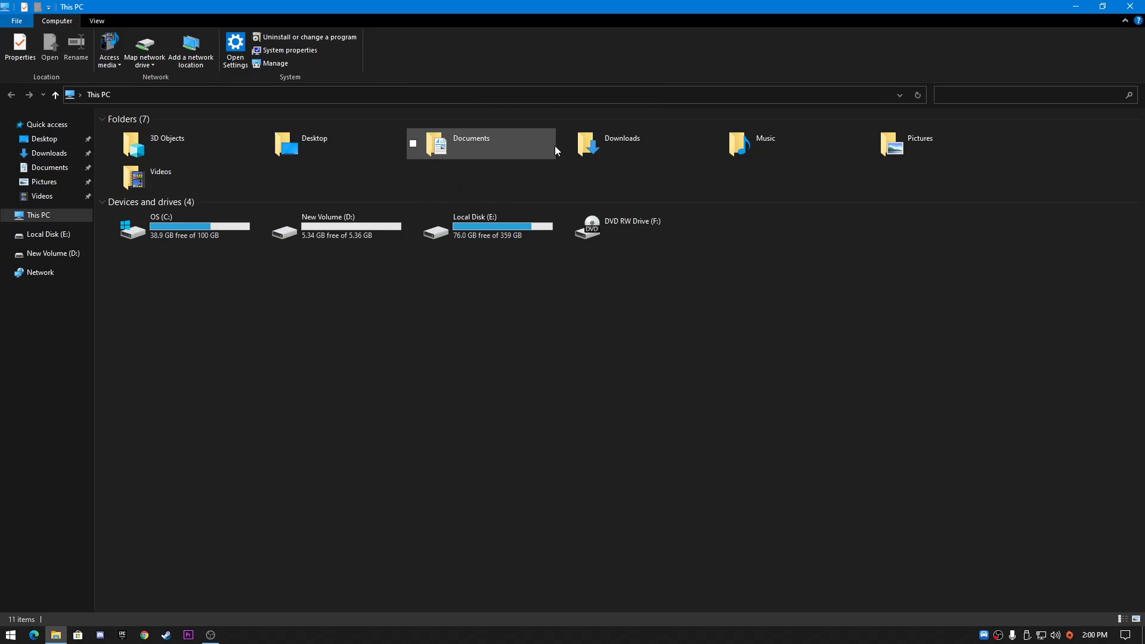
double_click(485, 235)
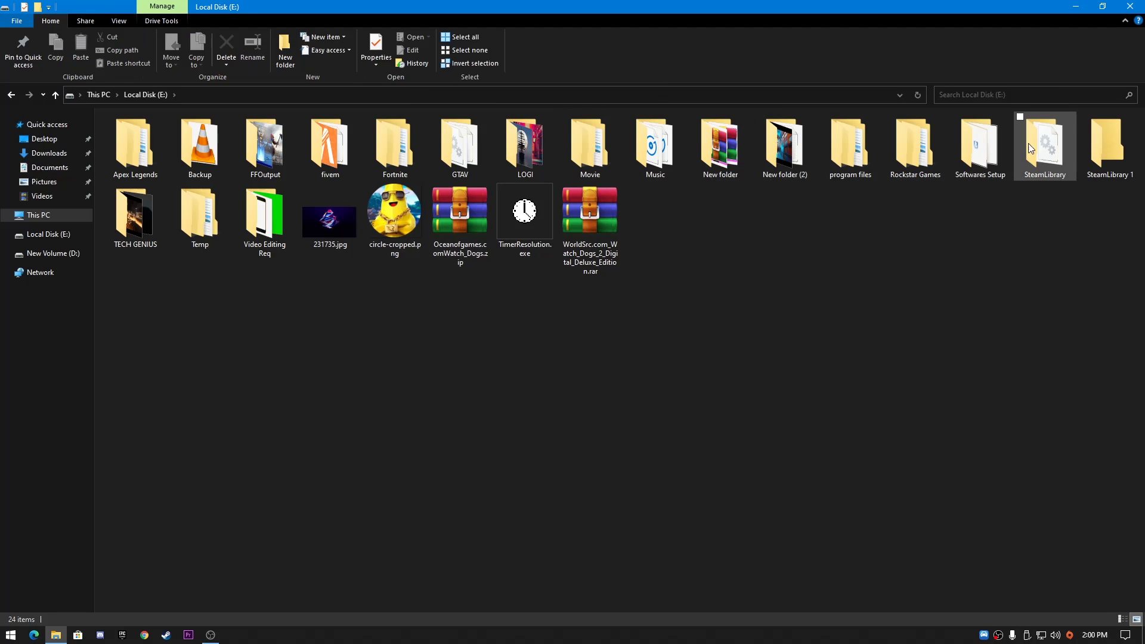
double_click(1040, 156)
double_click(257, 136)
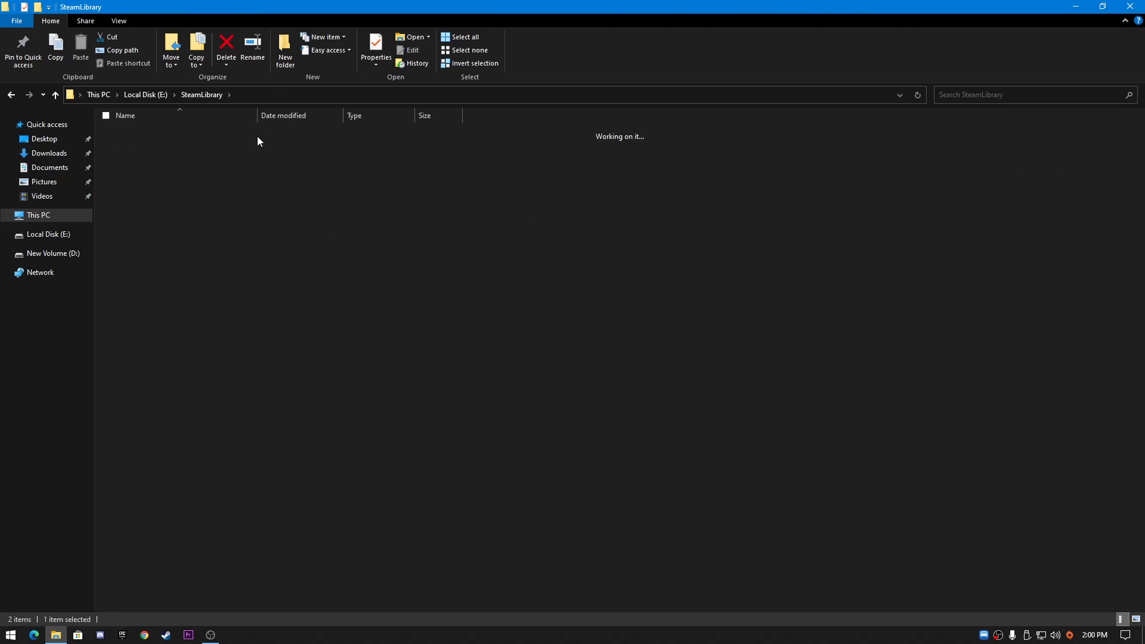
double_click(204, 133)
double_click(156, 134)
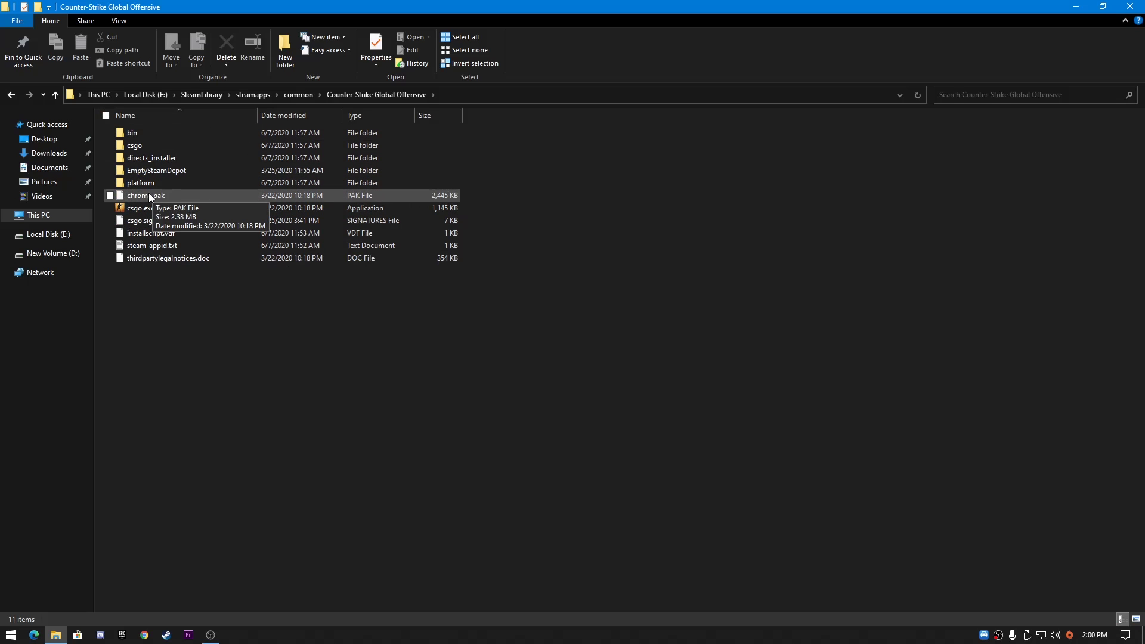
Step: In csgo.exe's Compatibility properties, disable fullscreen optimizations and override high DPI scaling
left_click(126, 208)
right_click(126, 209)
left_click(172, 515)
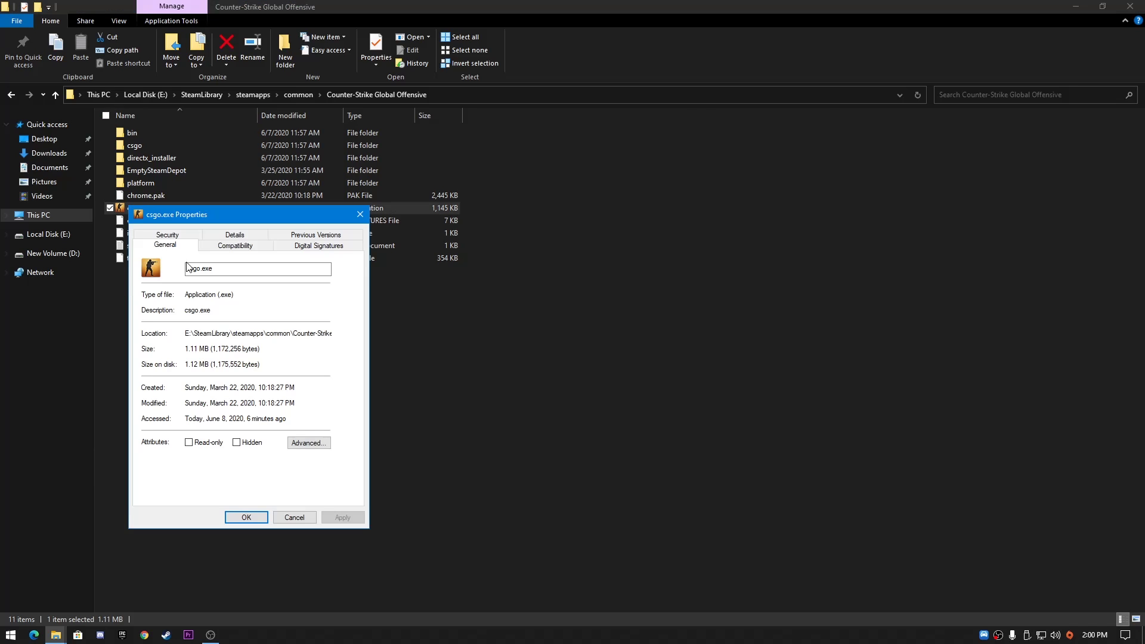
left_click(442, 89)
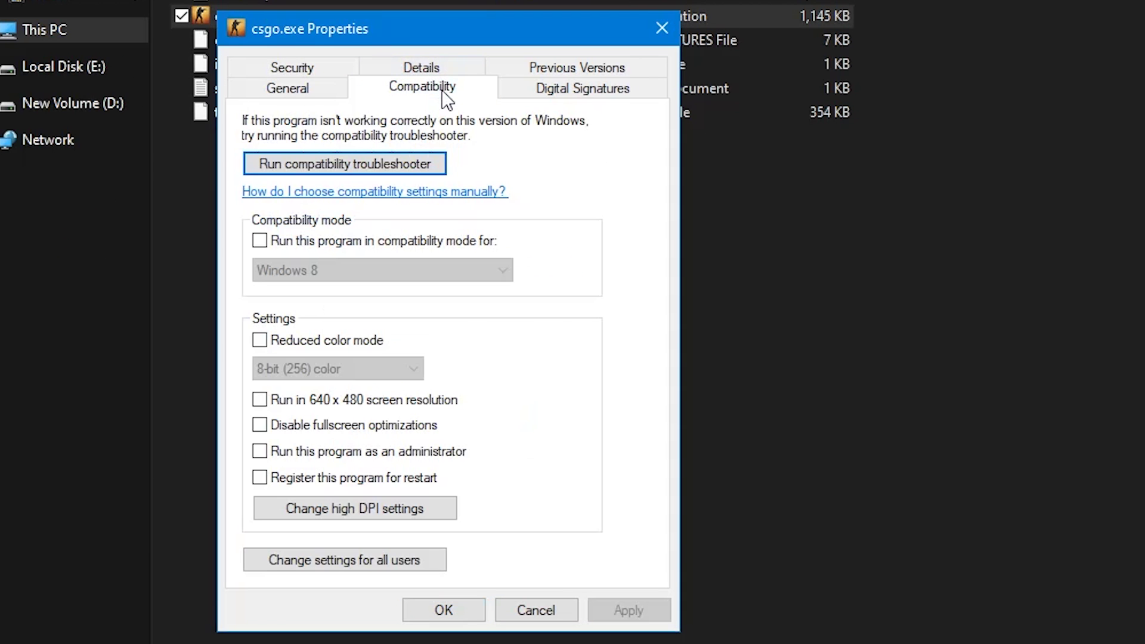
left_click(292, 434)
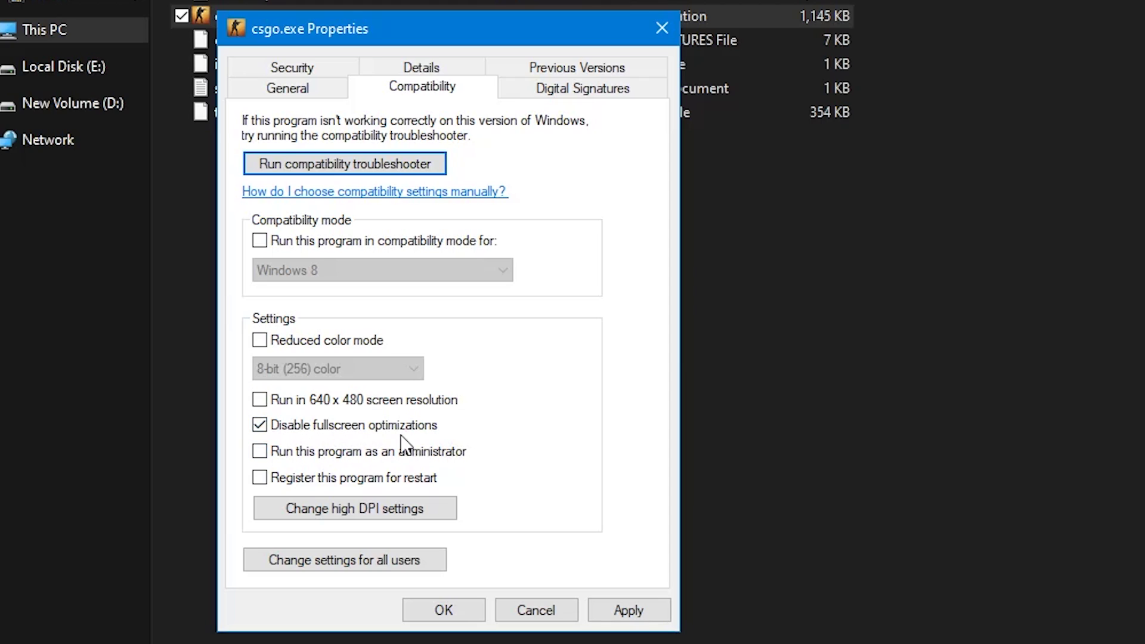
left_click(358, 515)
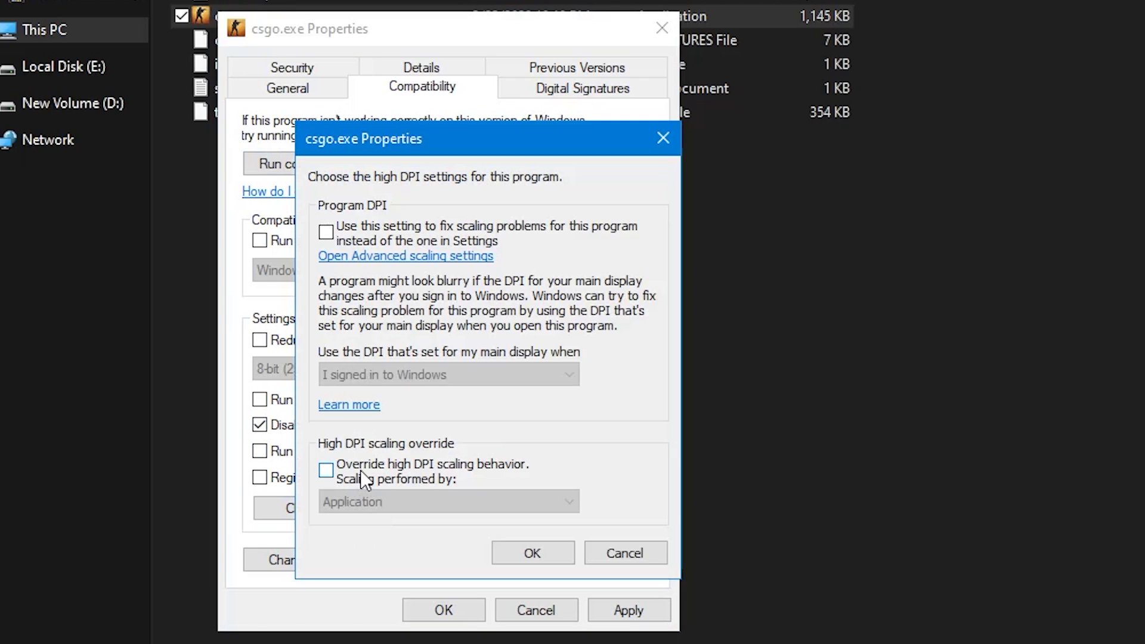
left_click(325, 473)
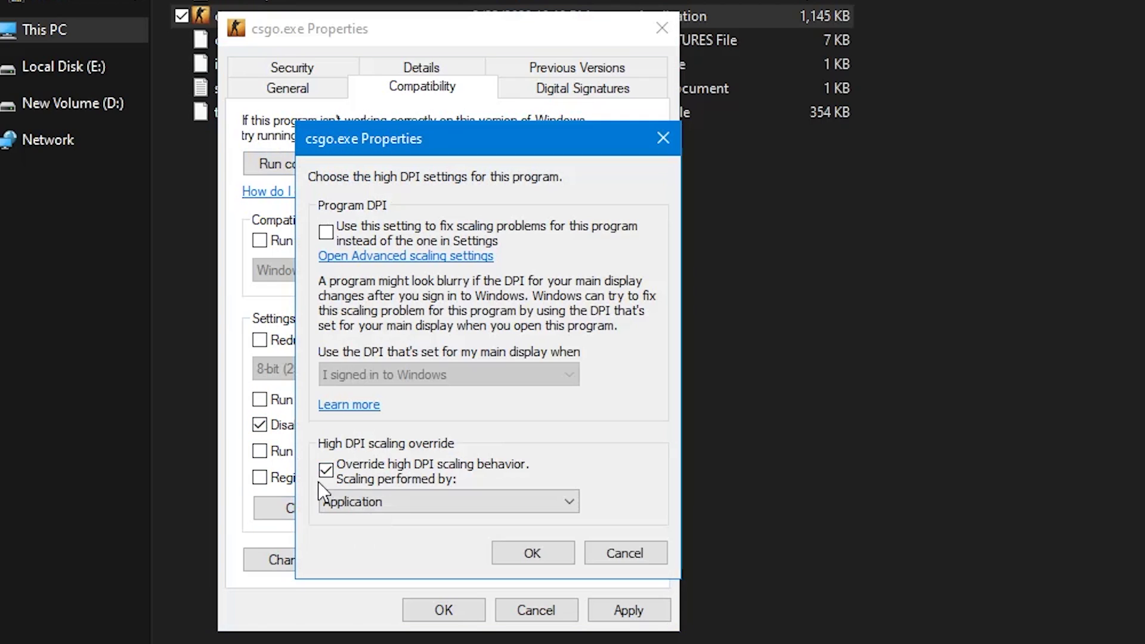
left_click(523, 550)
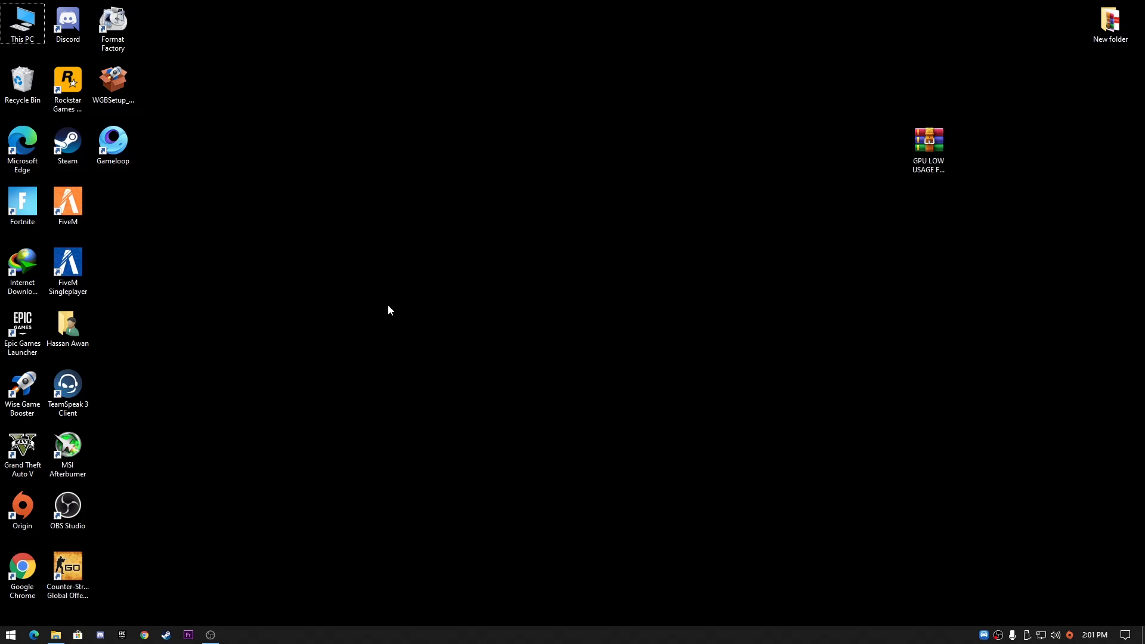
Step: Extract GPU LOW USAGE FIX PACK BY RIPEX.rar here and arrange its four items in a column
left_click_drag(939, 155, 620, 215)
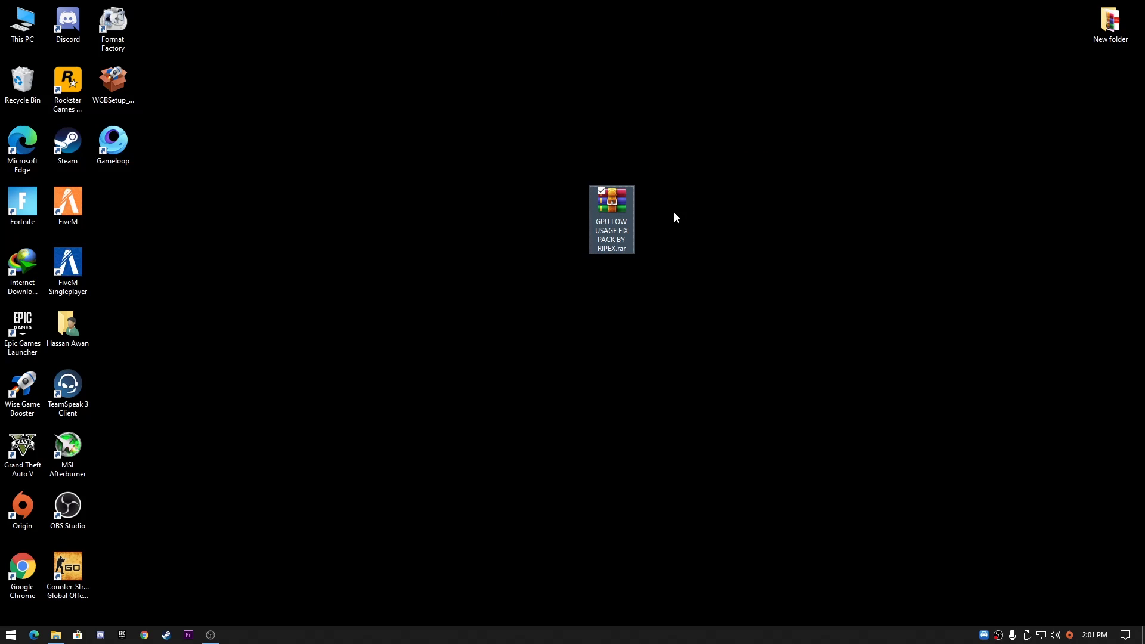
right_click(609, 213)
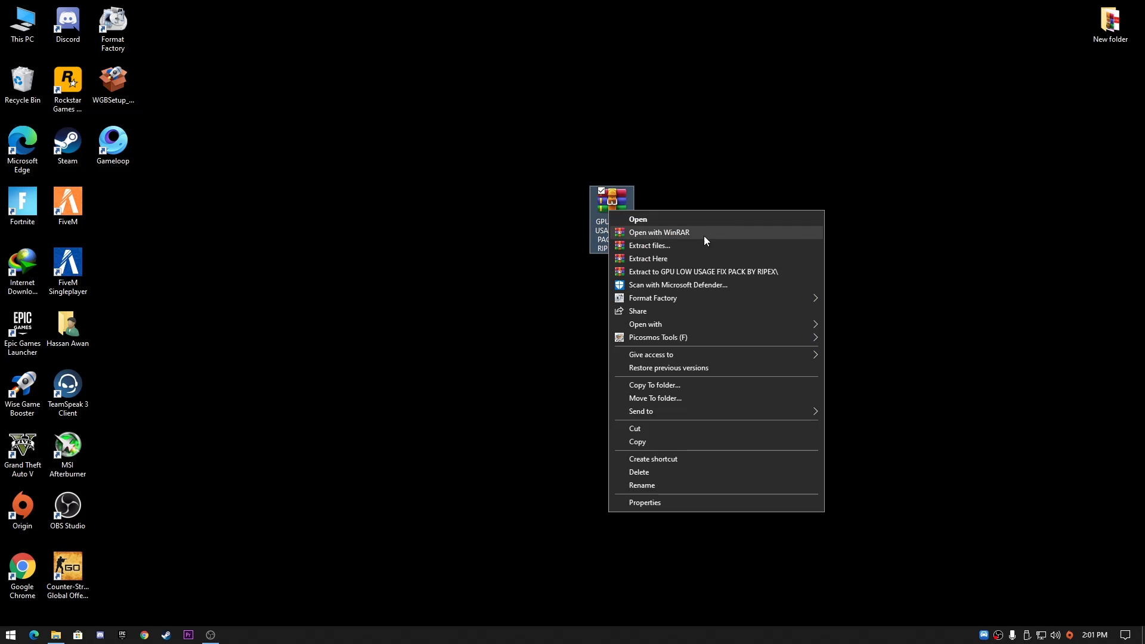
left_click(650, 259)
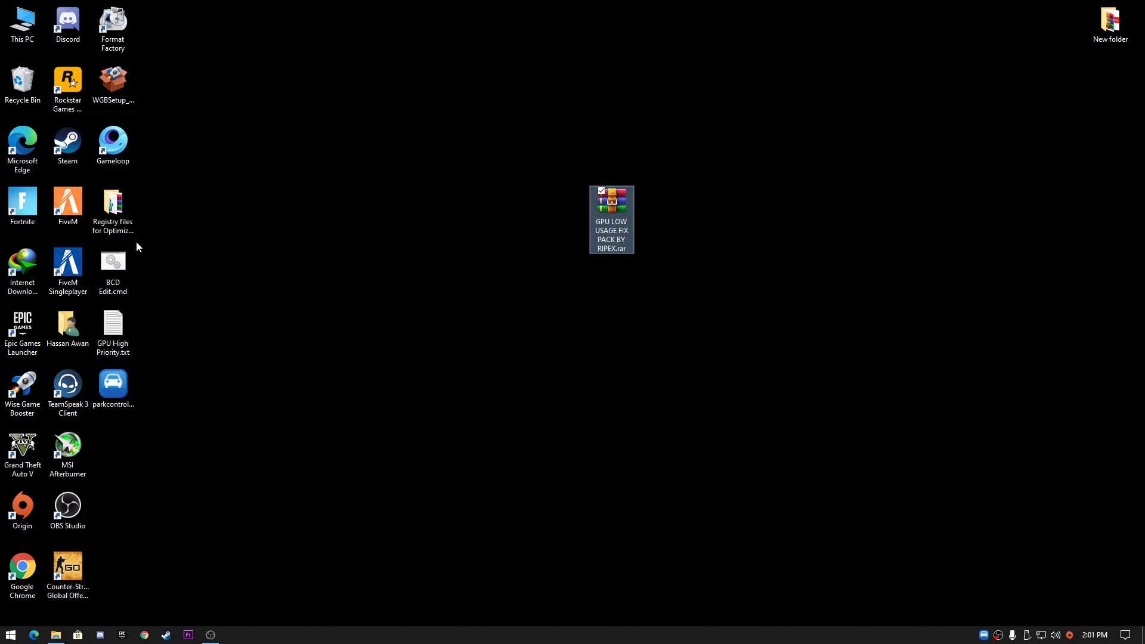
left_click_drag(152, 203, 328, 385)
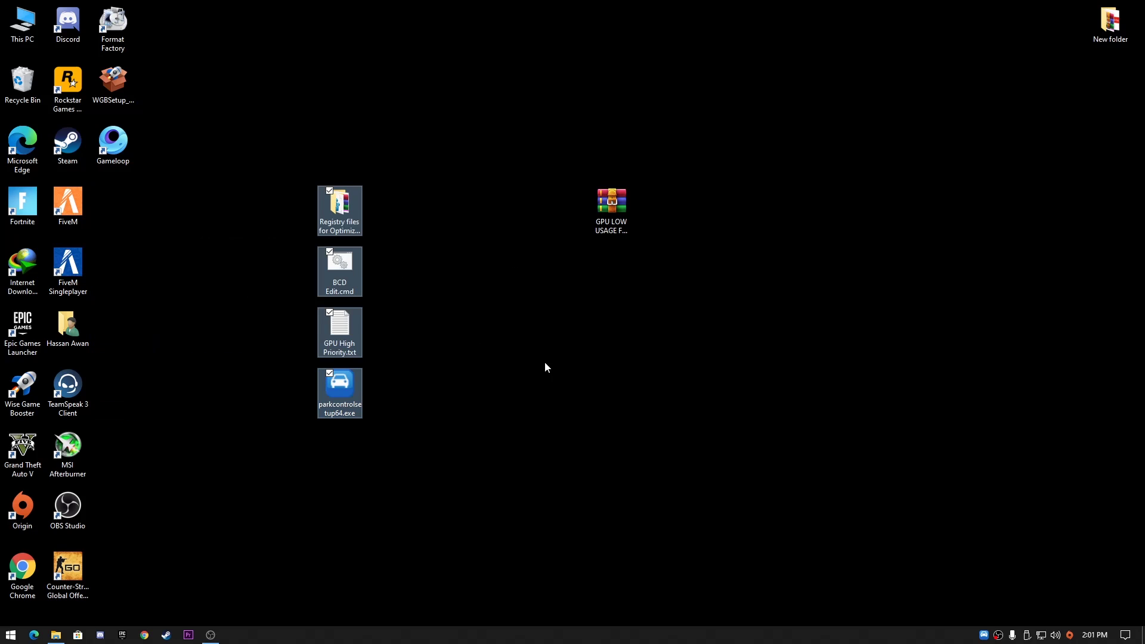
left_click(484, 374)
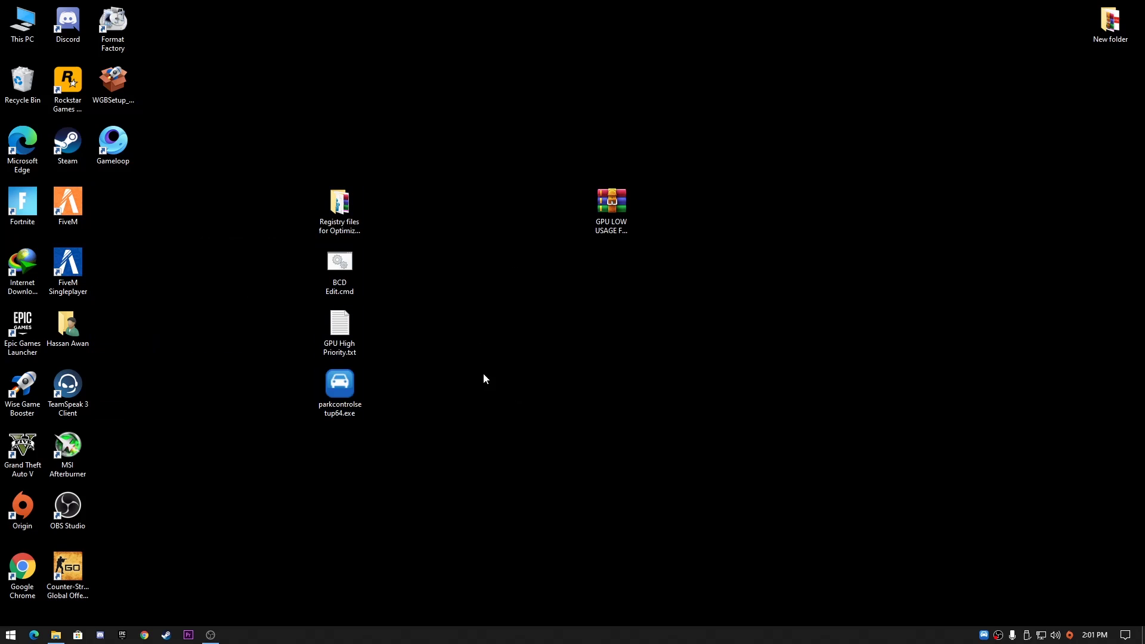
Step: Open Registry files for Optimization and merge Disable DVR 1.reg and Disable DVR 2.reg
double_click(348, 210)
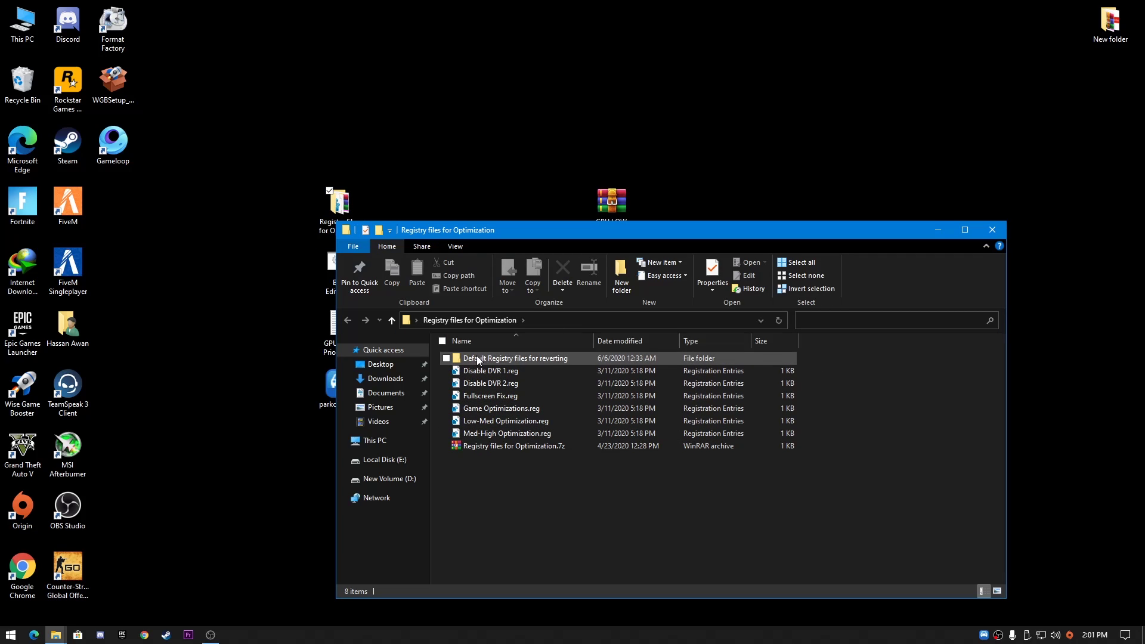
double_click(513, 360)
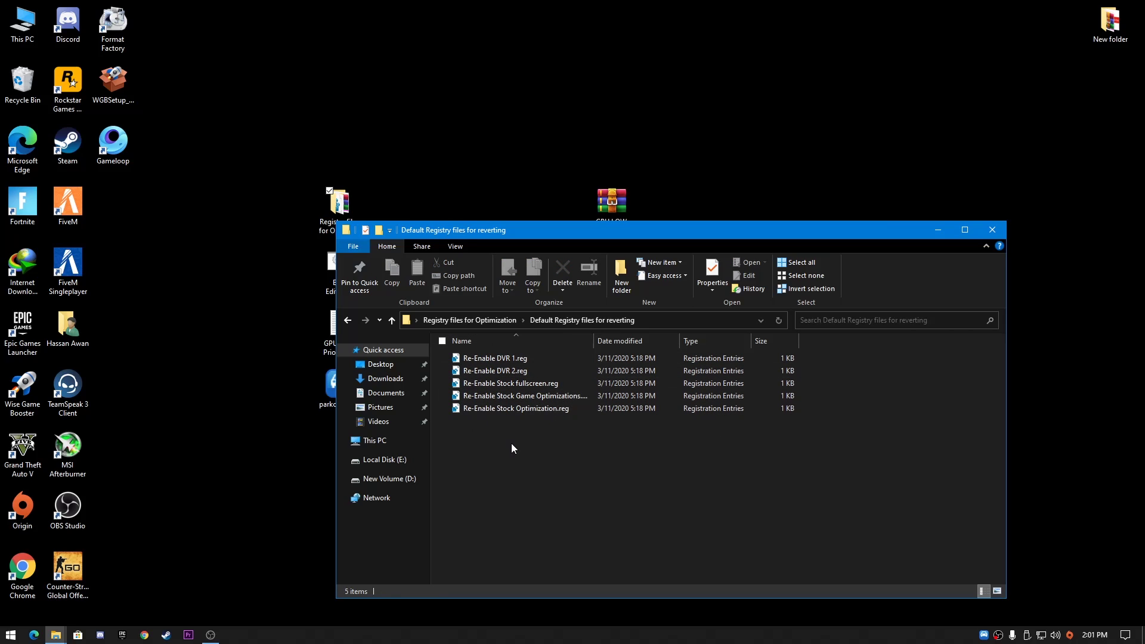
key("alt+Left")
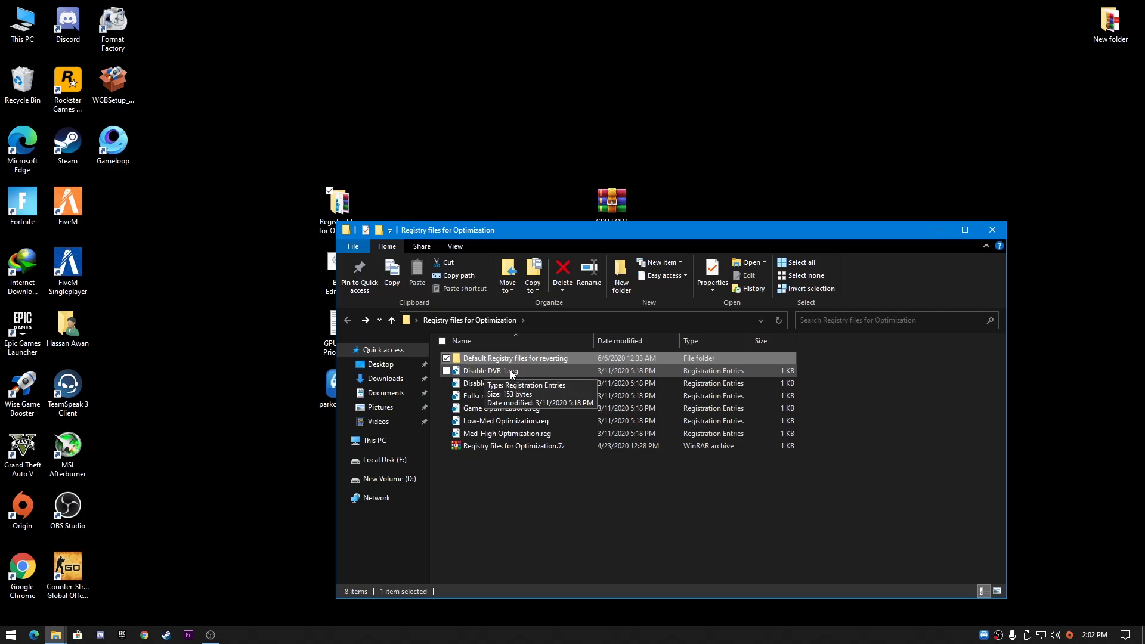
double_click(479, 371)
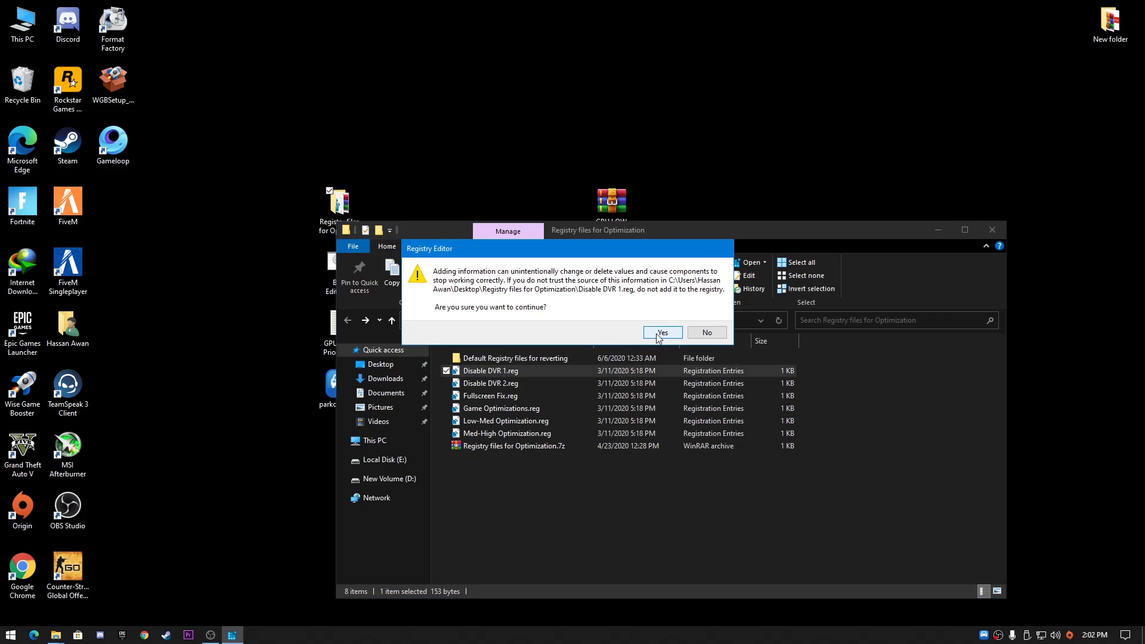
left_click(659, 332)
left_click(698, 319)
double_click(483, 387)
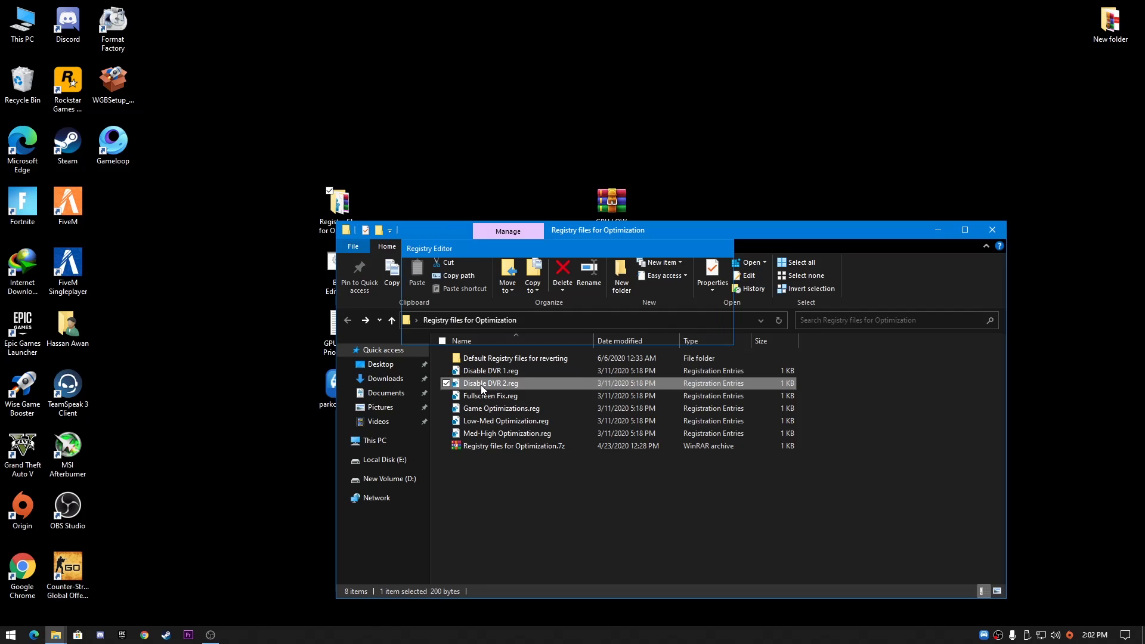
left_click(658, 332)
left_click(707, 319)
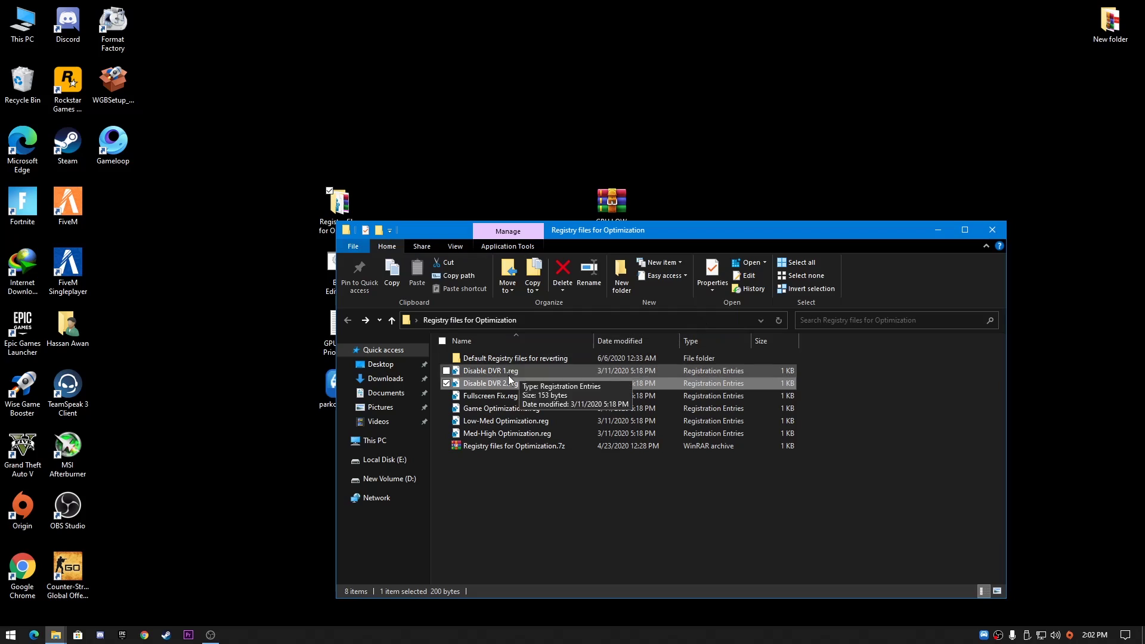
Step: Merge Fullscreen Fix.reg, Game Optimizations.reg and Low-Med Optimization.reg into the registry
double_click(490, 396)
left_click(661, 332)
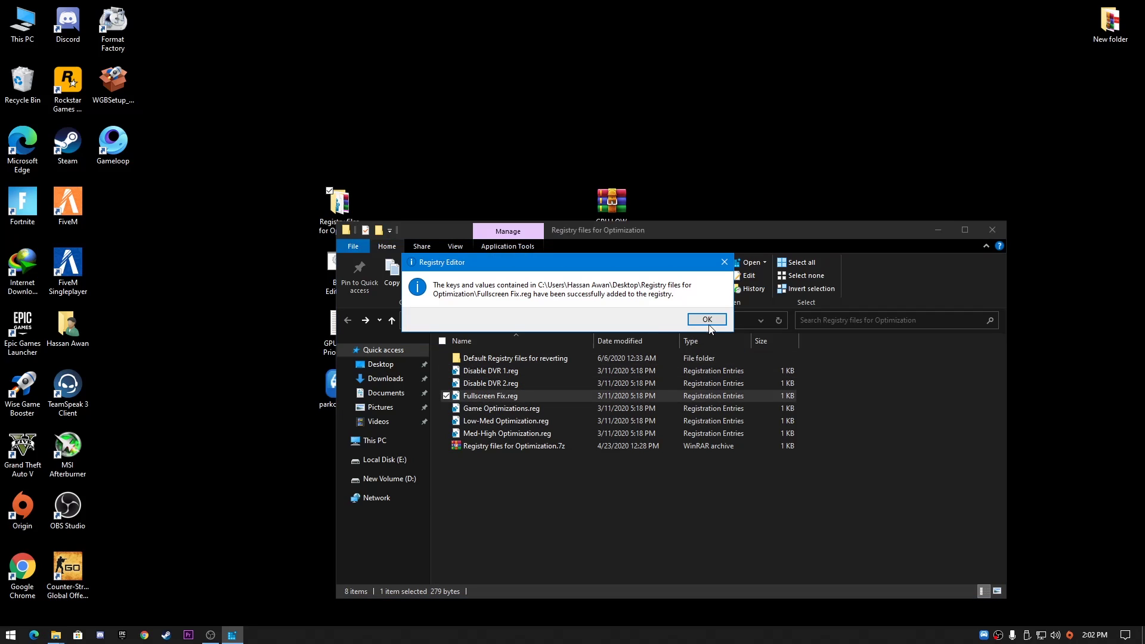
left_click(707, 319)
double_click(485, 406)
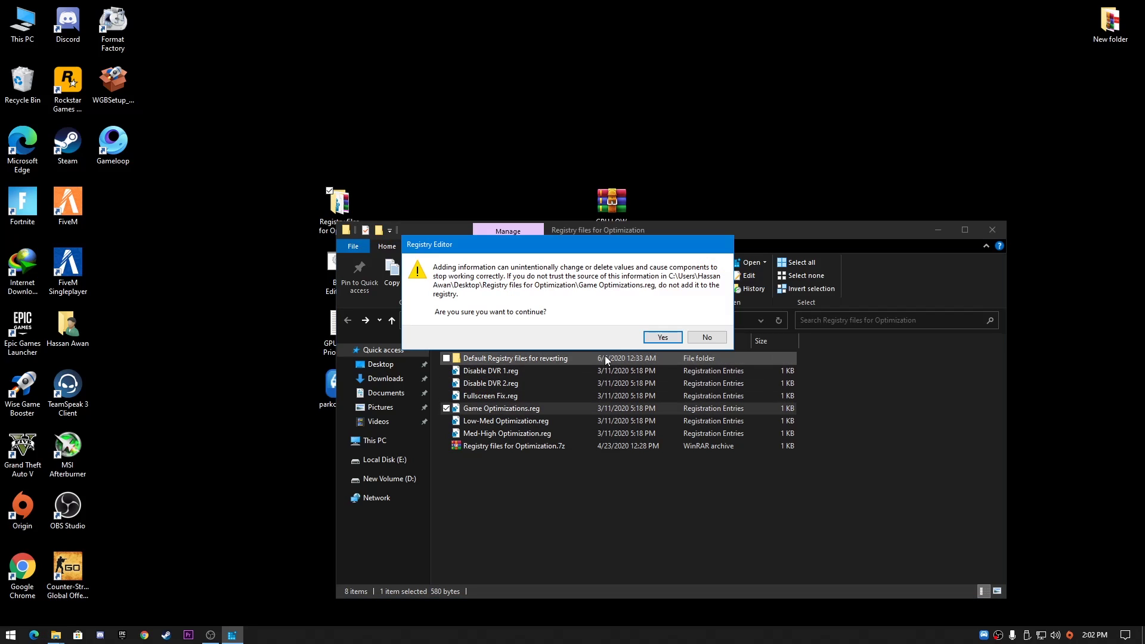
left_click(659, 332)
left_click(708, 320)
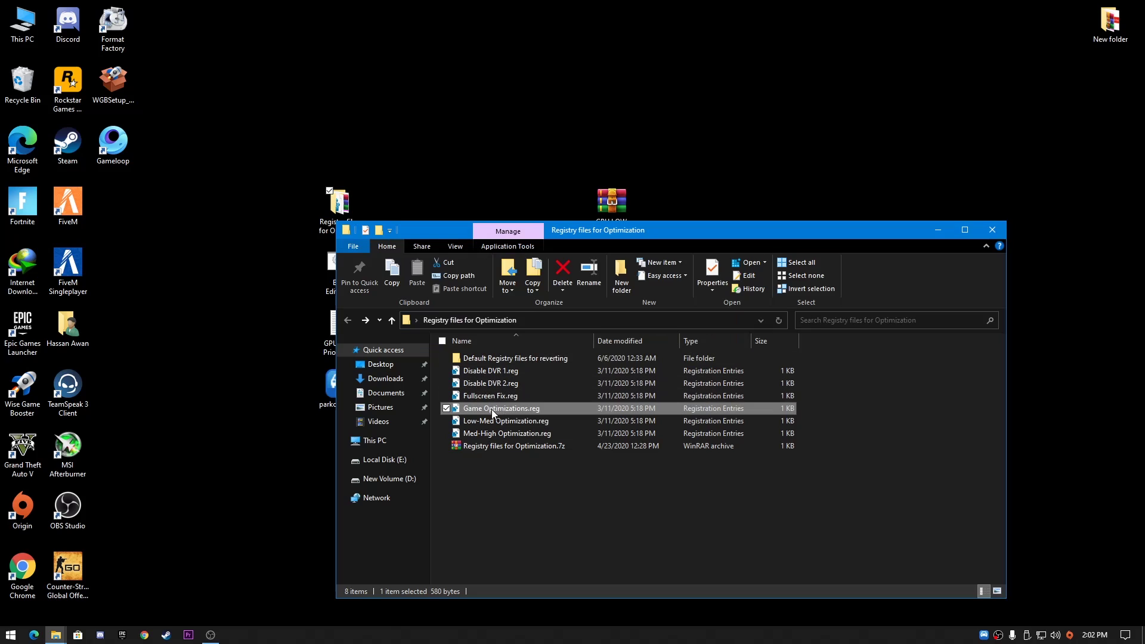
left_click(756, 423)
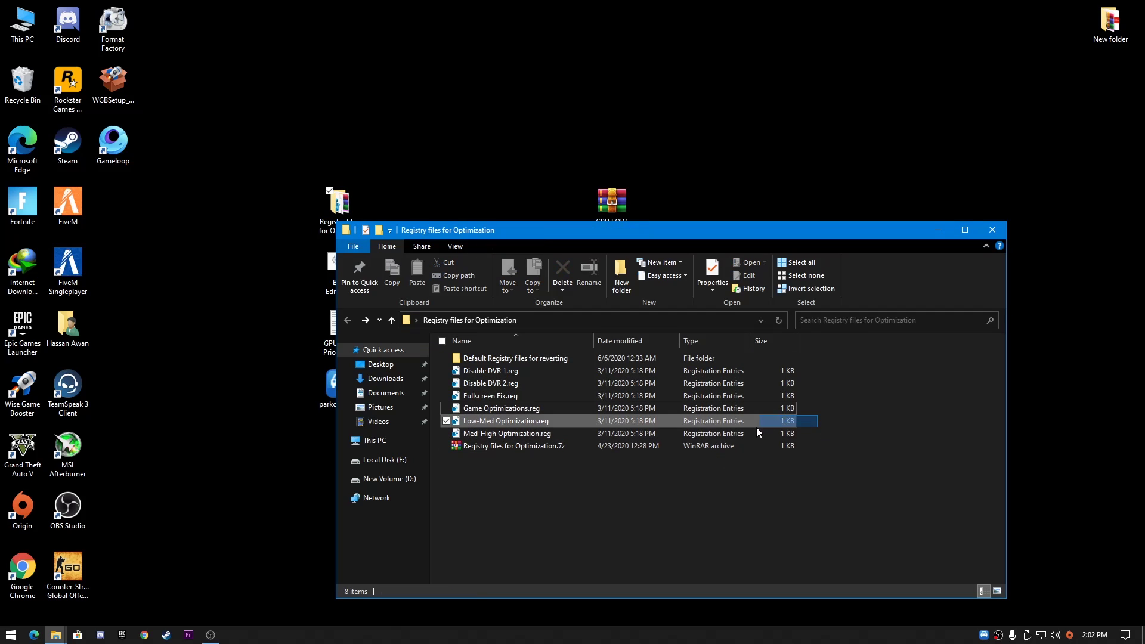
left_click(520, 435, "ctrl")
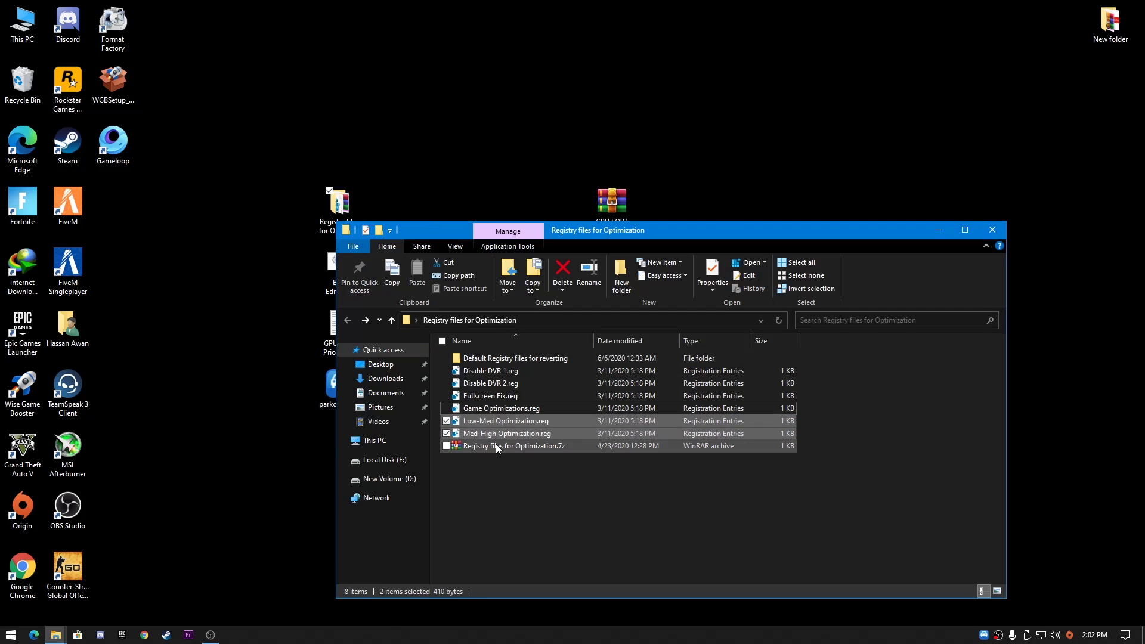
left_click(542, 502)
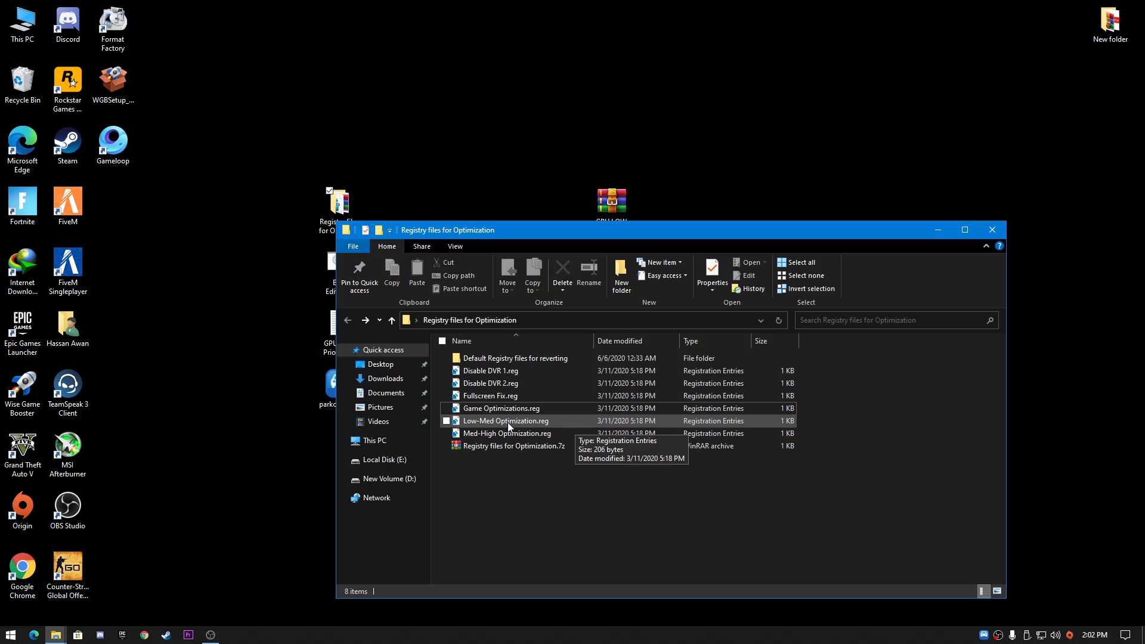
double_click(491, 421)
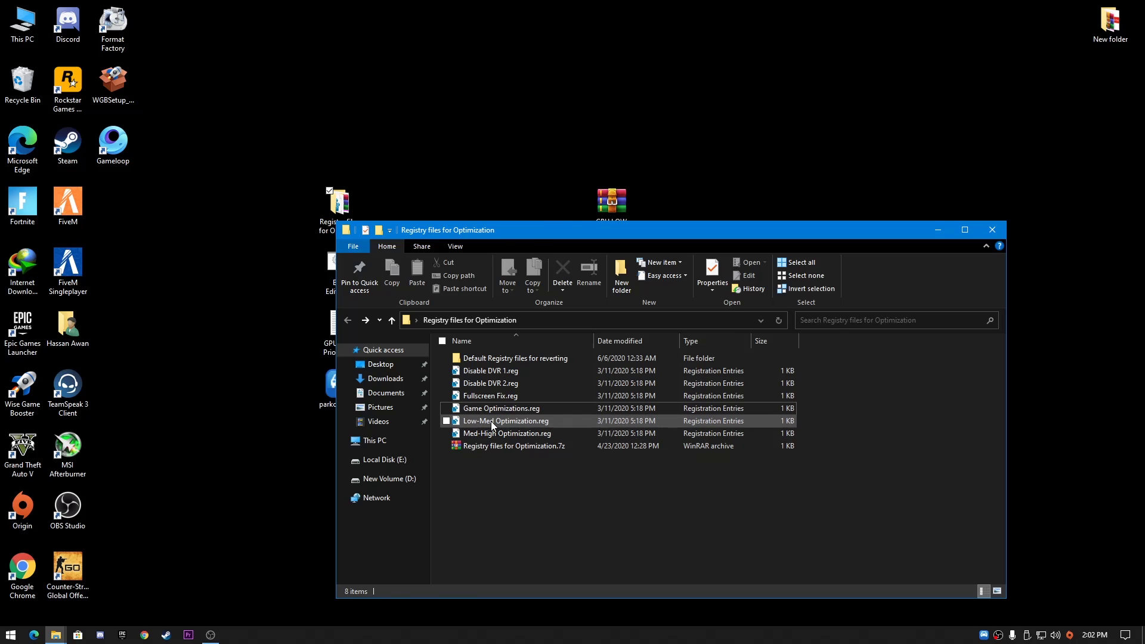
left_click(662, 337)
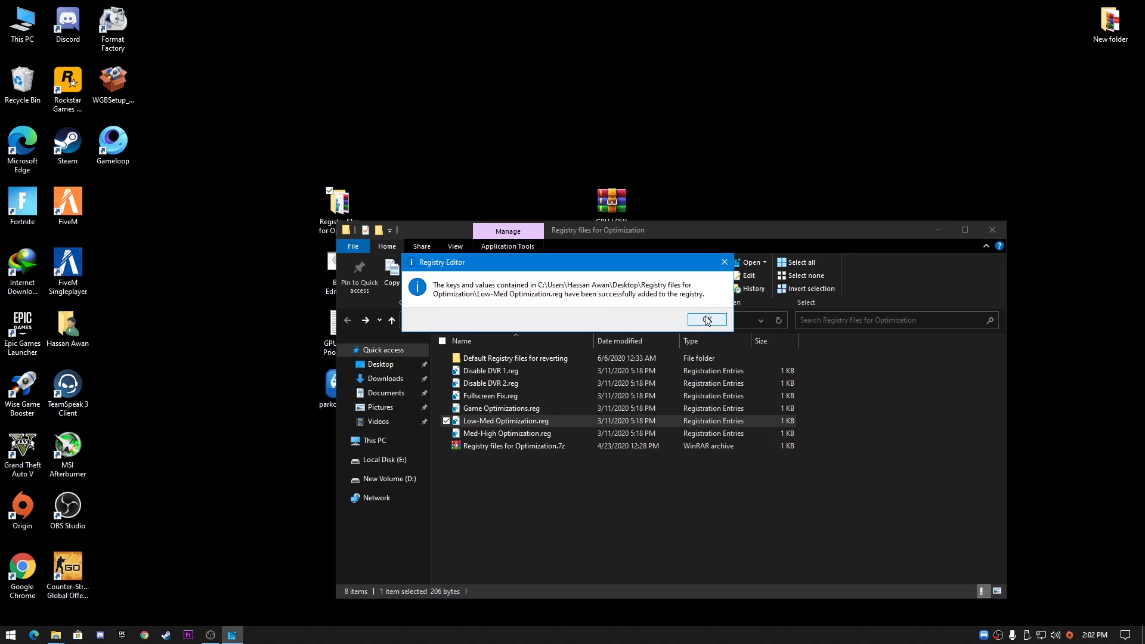
left_click(707, 318)
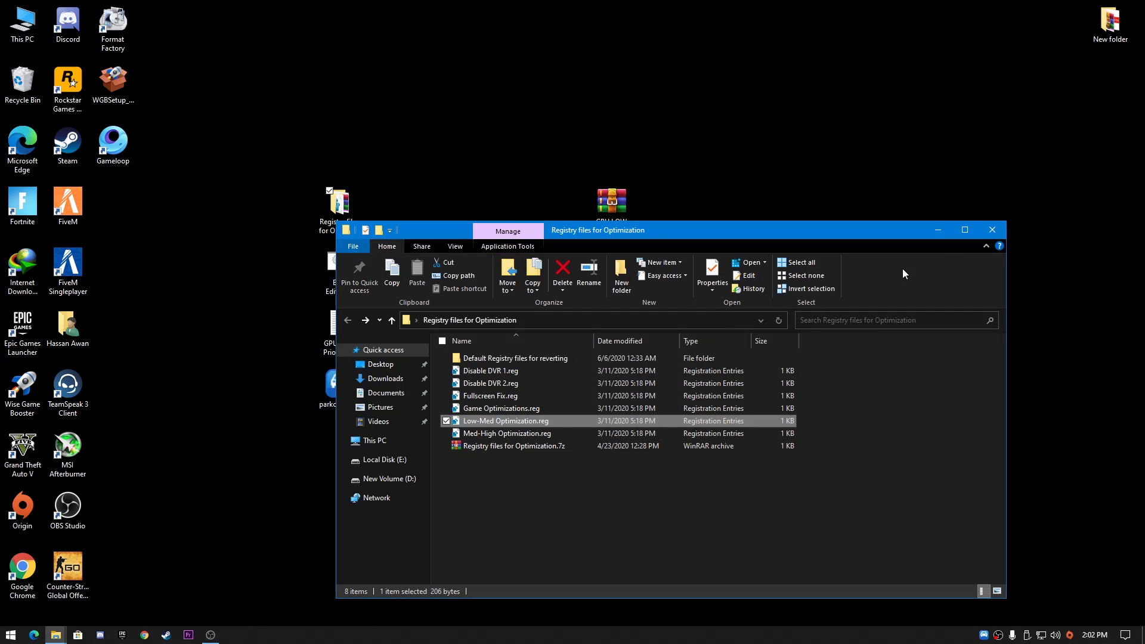
Step: Close Explorer, run BCD Edit.cmd as administrator, and close its console when finished
left_click(991, 229)
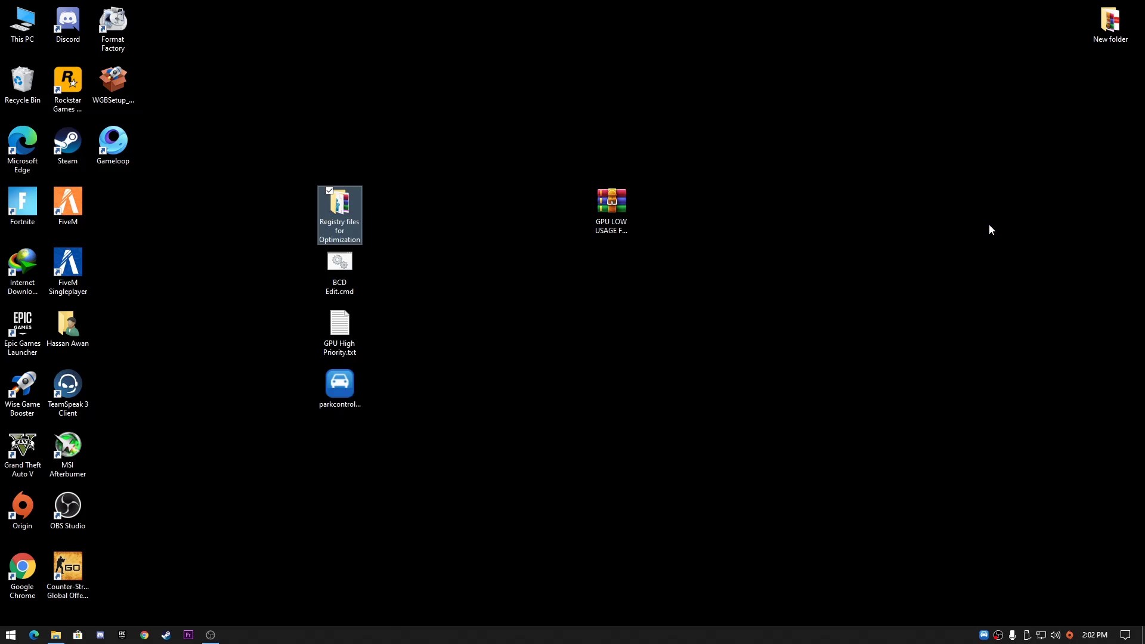
right_click(333, 285)
left_click(374, 324)
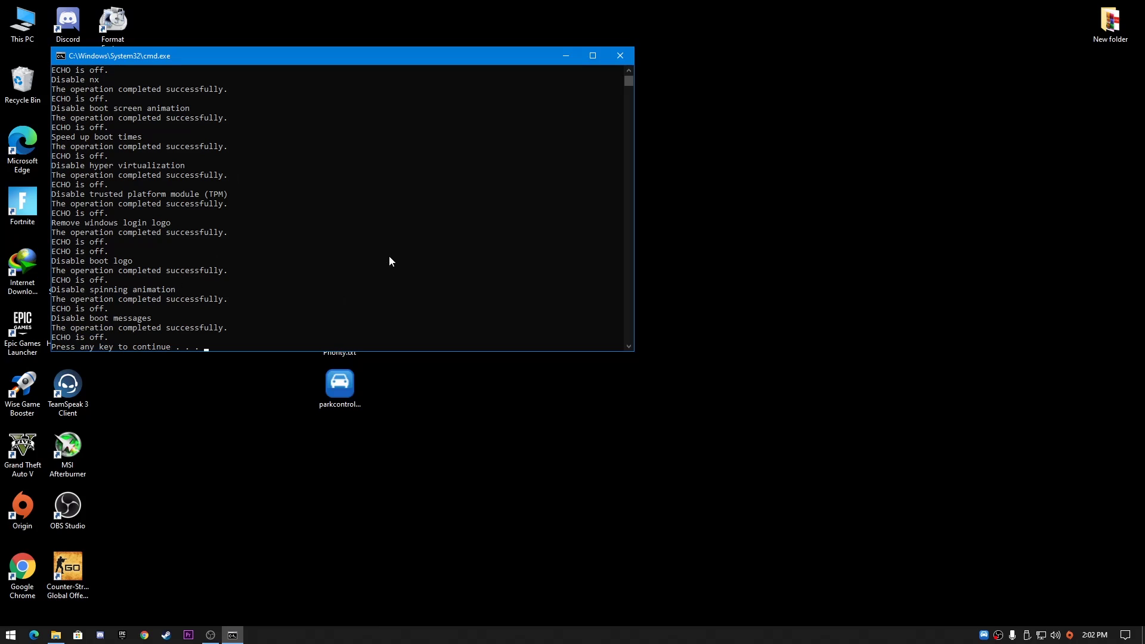
key("Return")
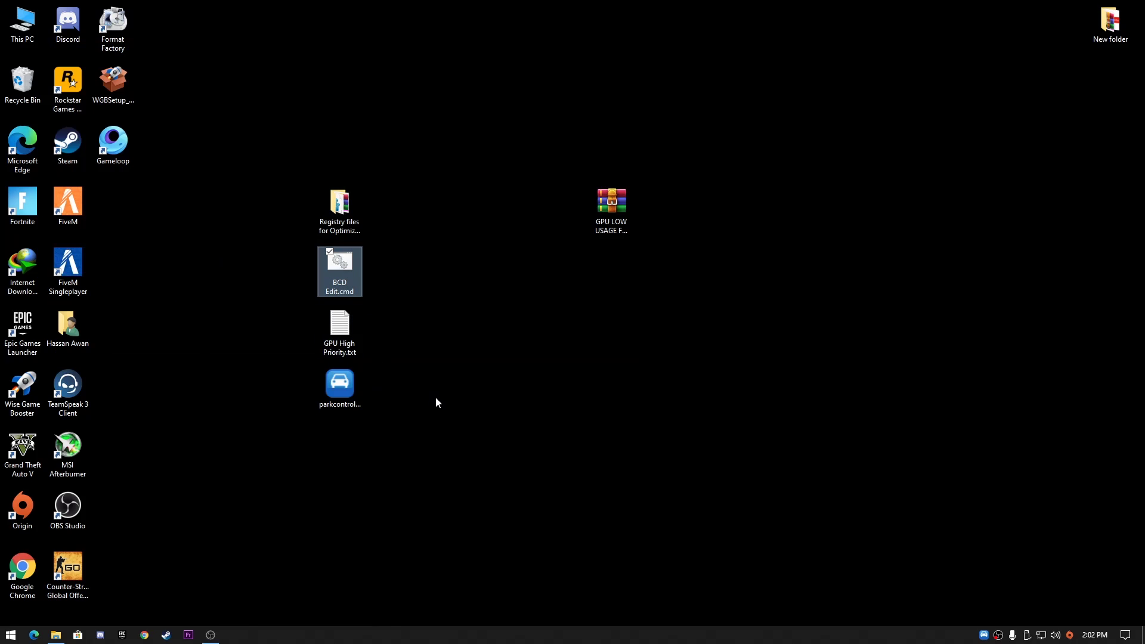
left_click(521, 449)
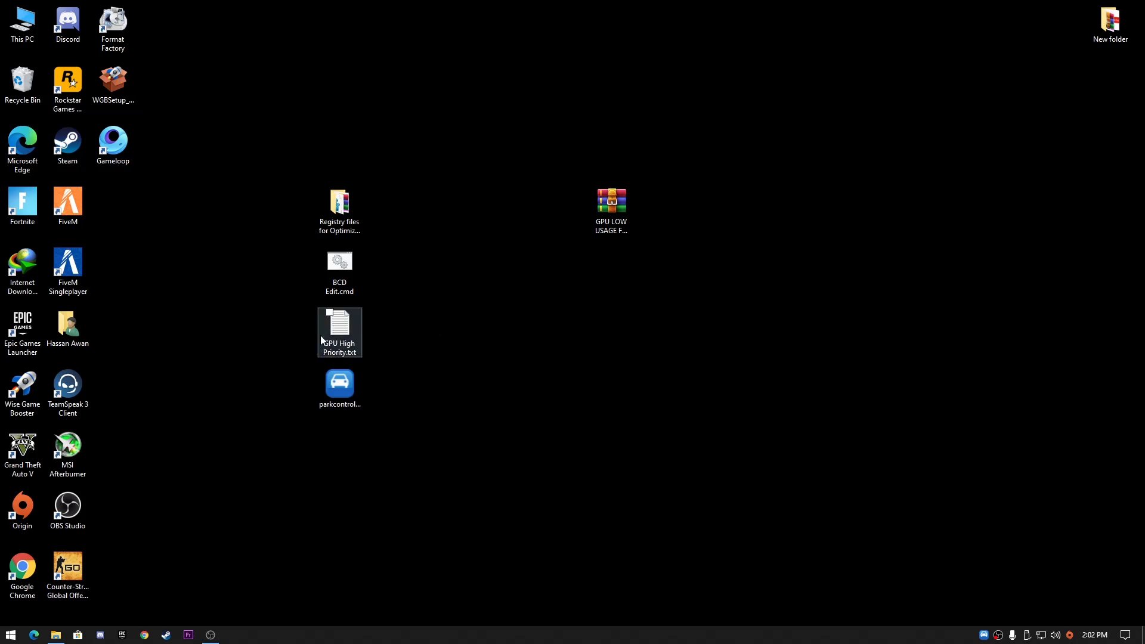
Step: Read the registry path in GPU High Priority.txt, then search REG for Registry Editor's launch options
double_click(339, 336)
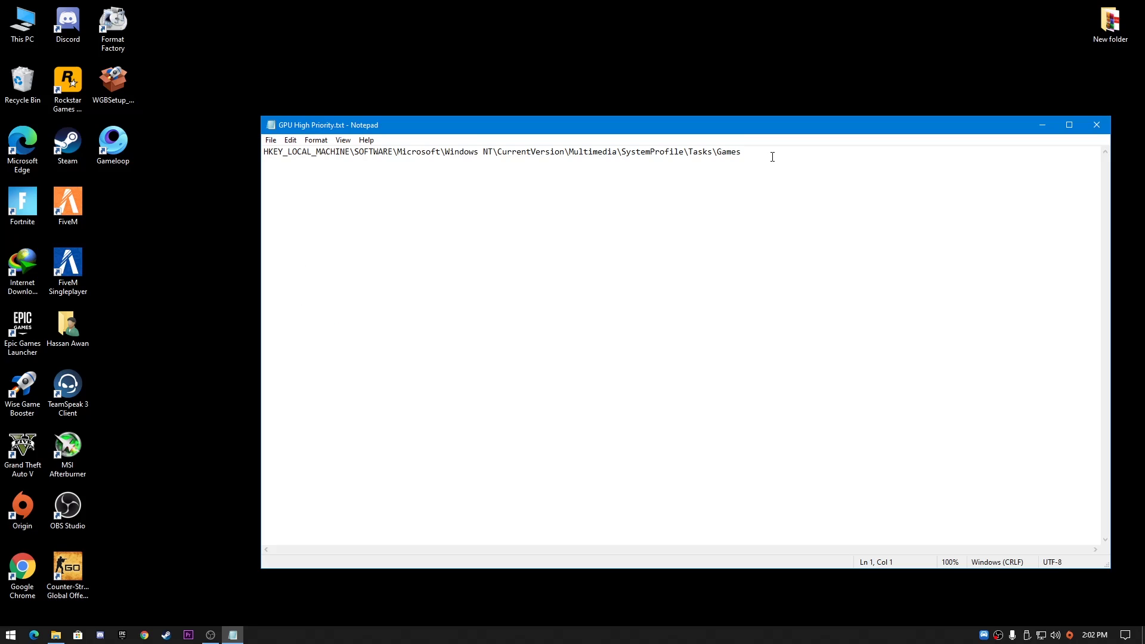
key("ctrl+a")
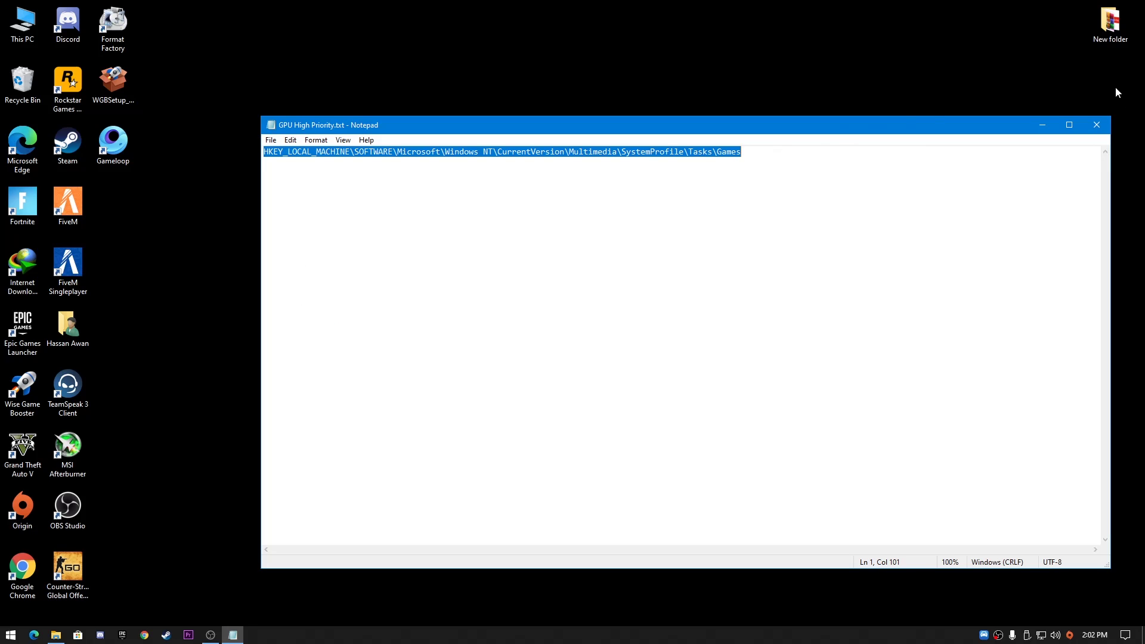
left_click(1096, 125)
left_click(11, 634)
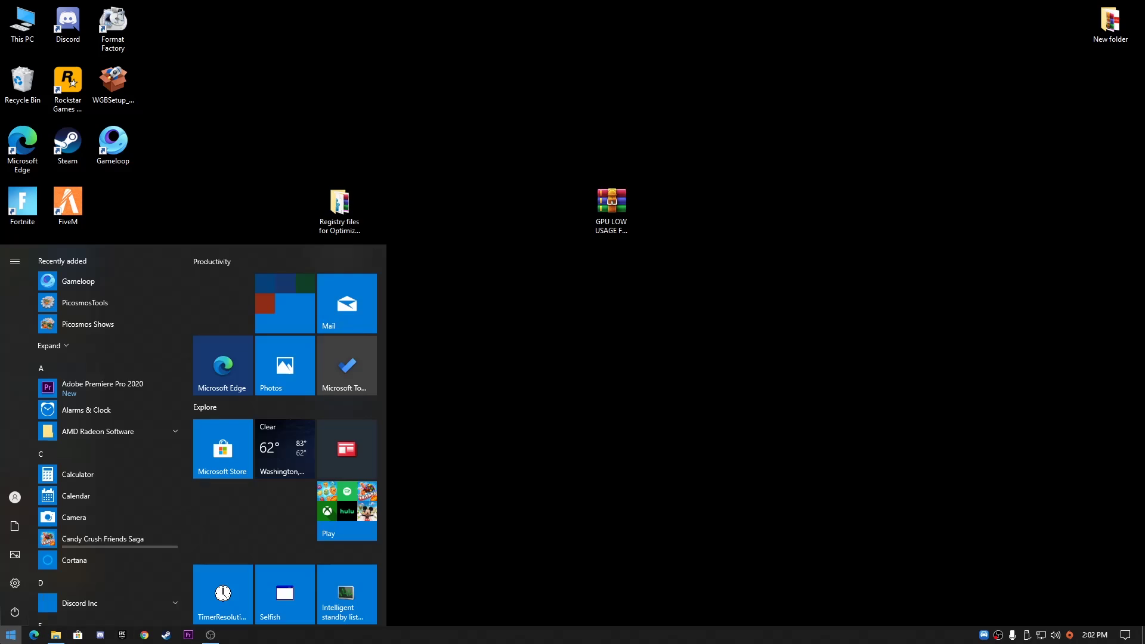
type("REG")
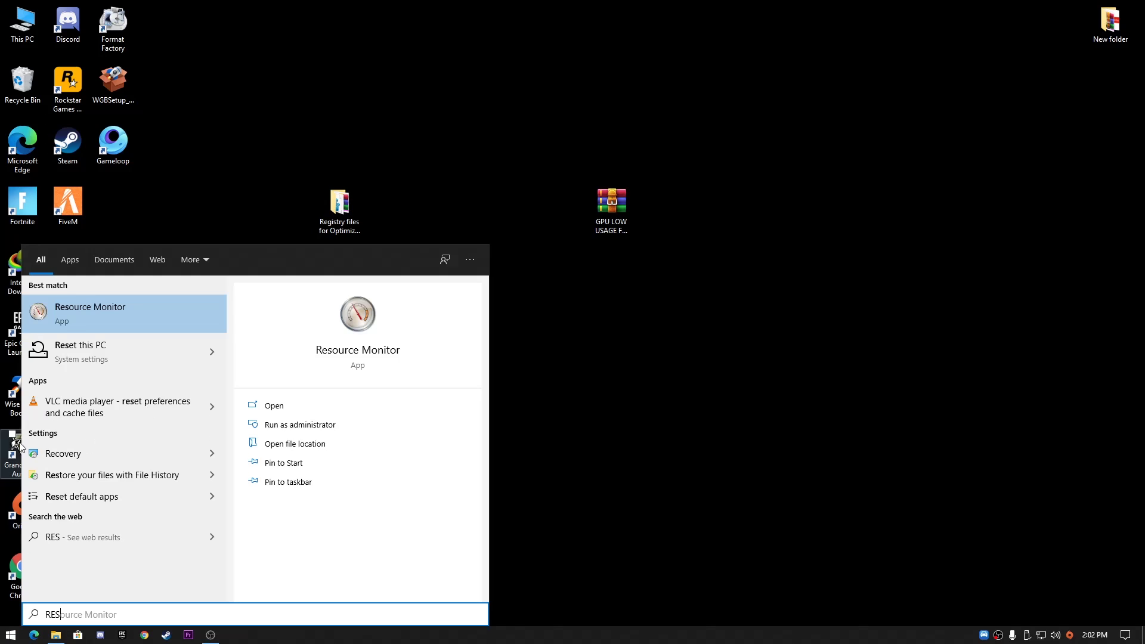
right_click(134, 314)
Step: Launch Registry Editor as administrator at the Multimedia\SystemProfile\Tasks\Games key
left_click(192, 328)
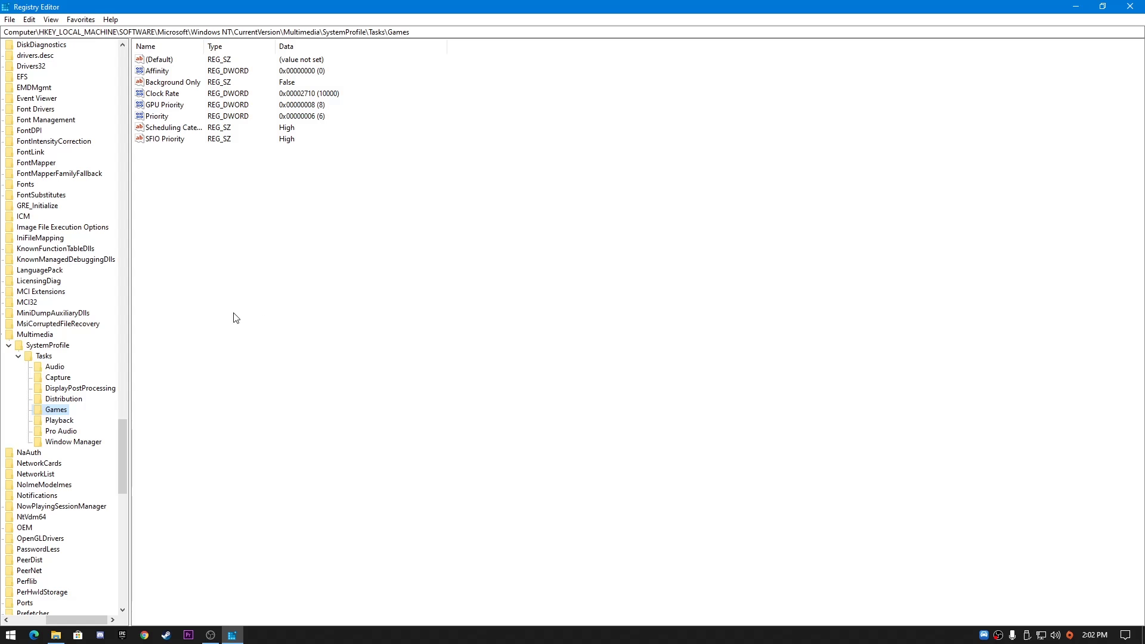
left_click(65, 30)
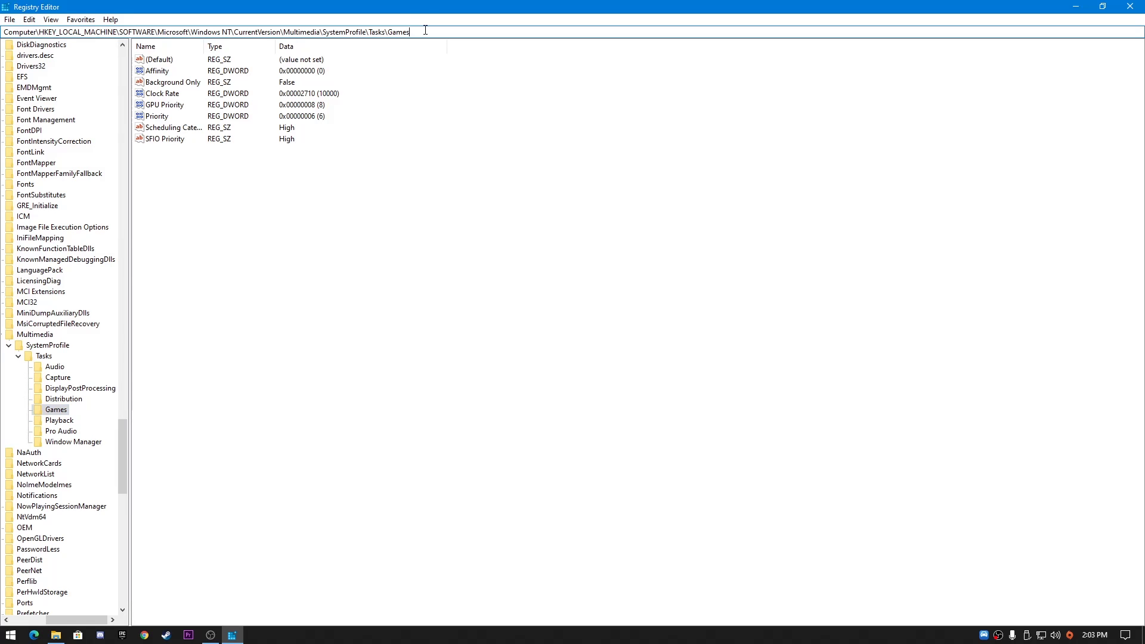
left_click(65, 31)
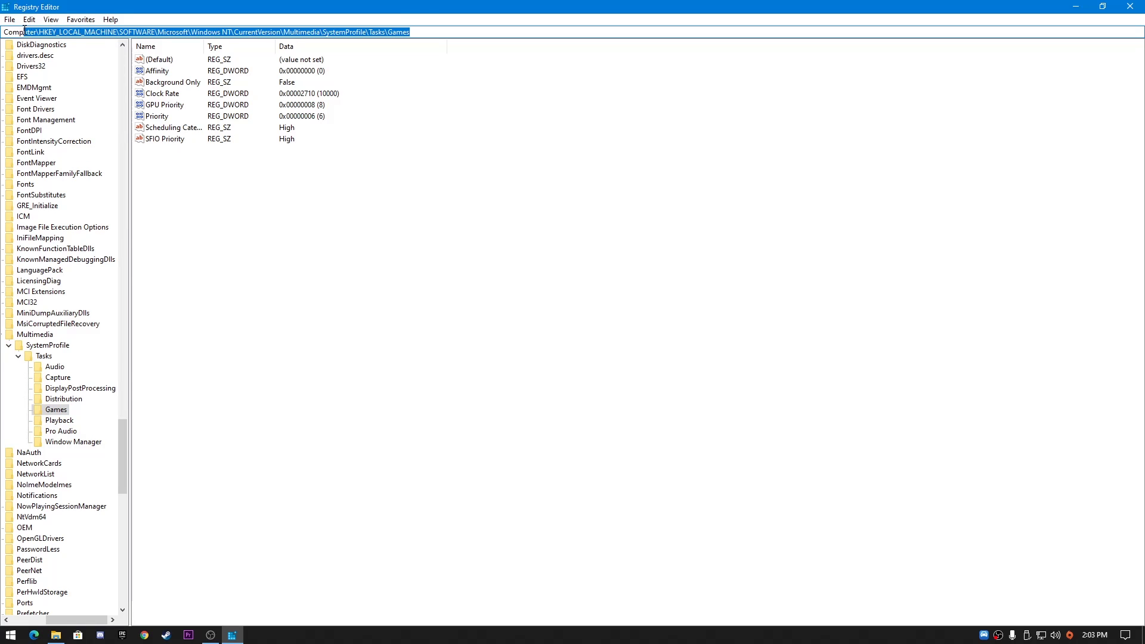
left_click(185, 148)
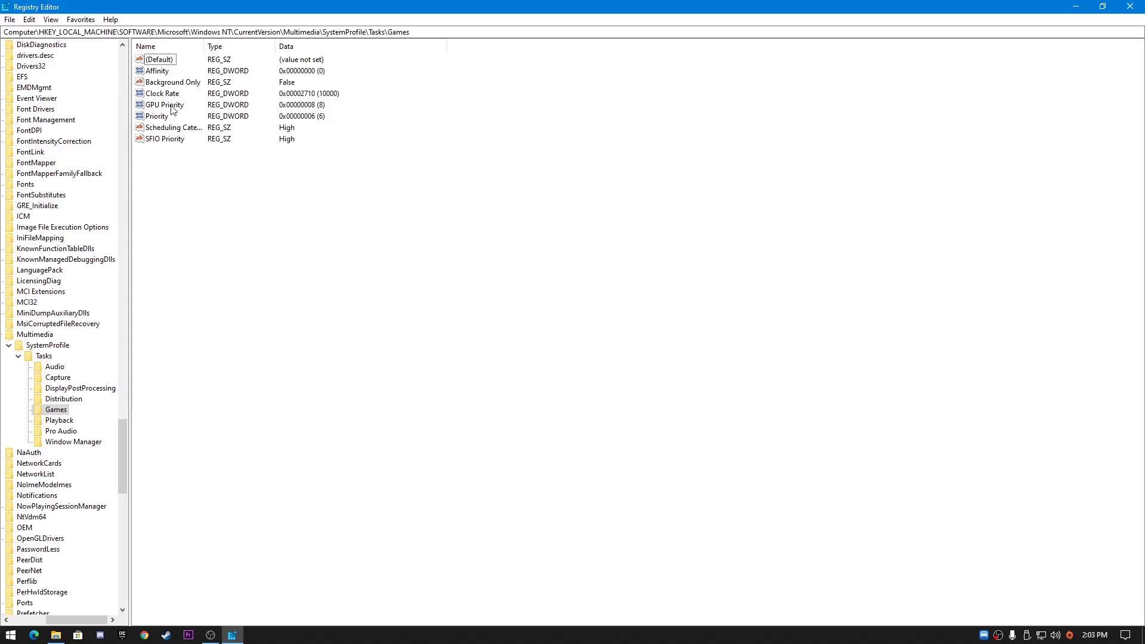
Step: Verify GPU Priority is 8 and Priority is 6, keeping both values unchanged
right_click(157, 106)
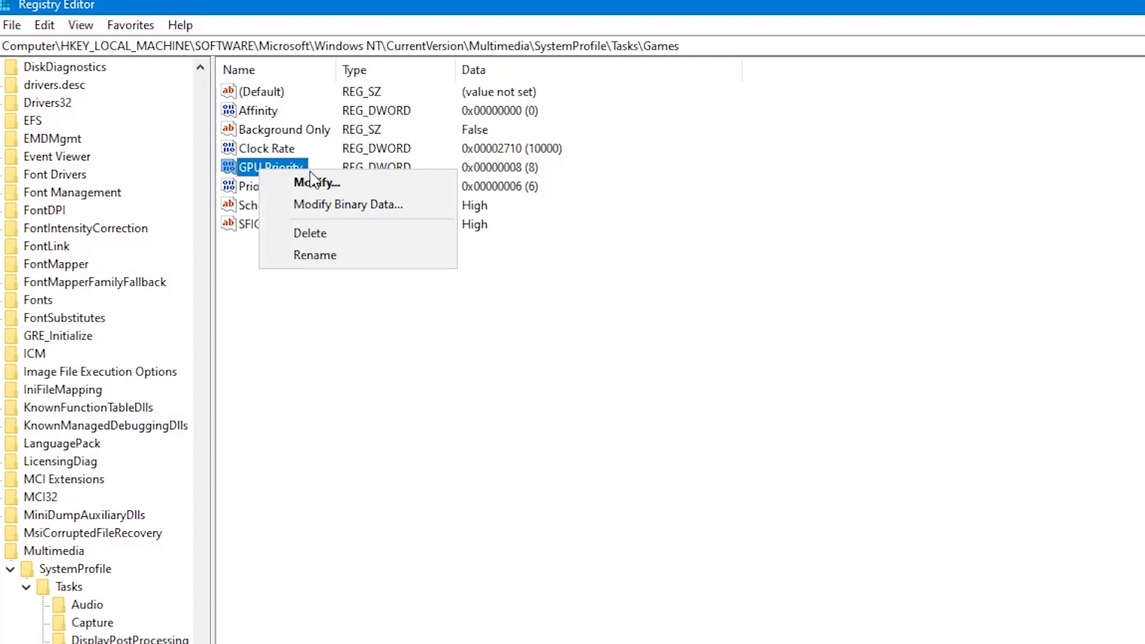
left_click(316, 182)
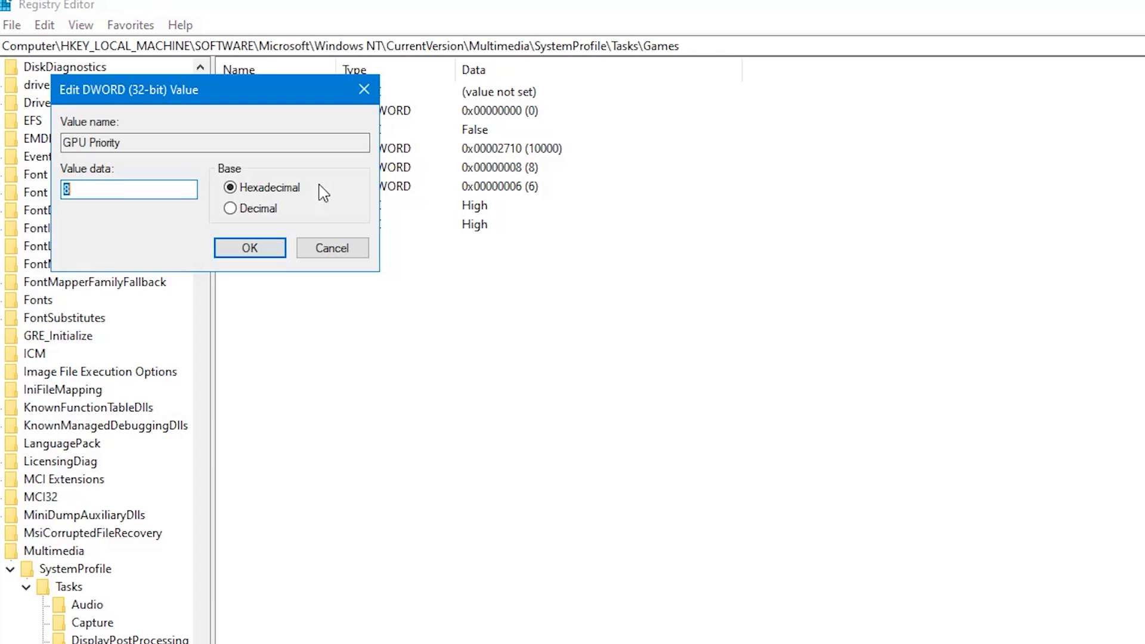
left_click(149, 189)
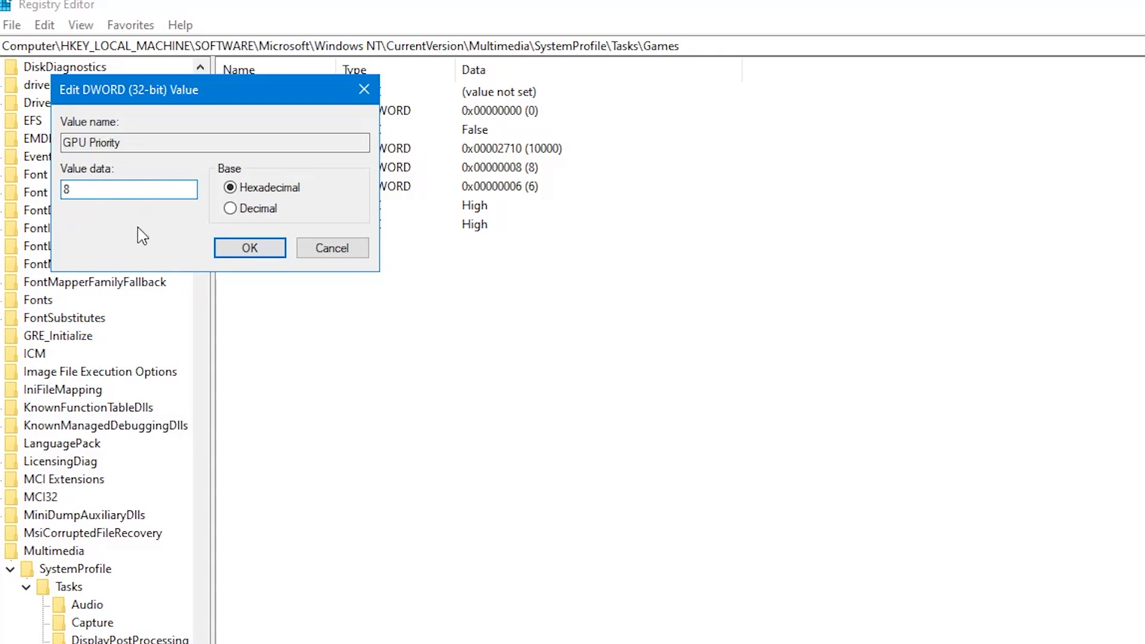
left_click(249, 248)
right_click(260, 189)
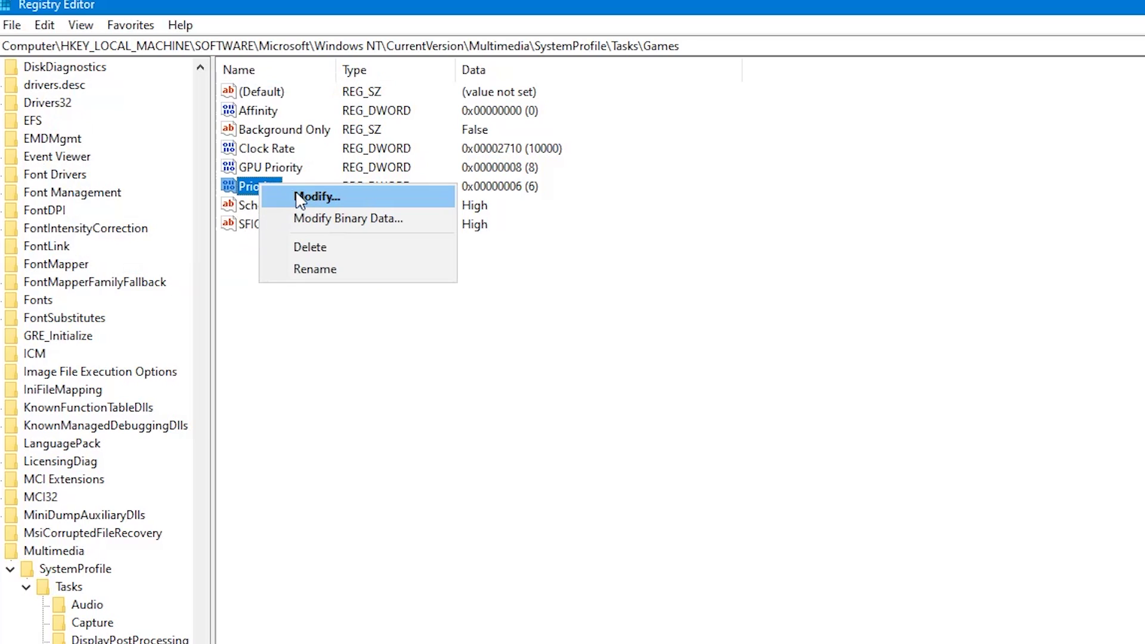
left_click(313, 198)
left_click(122, 188)
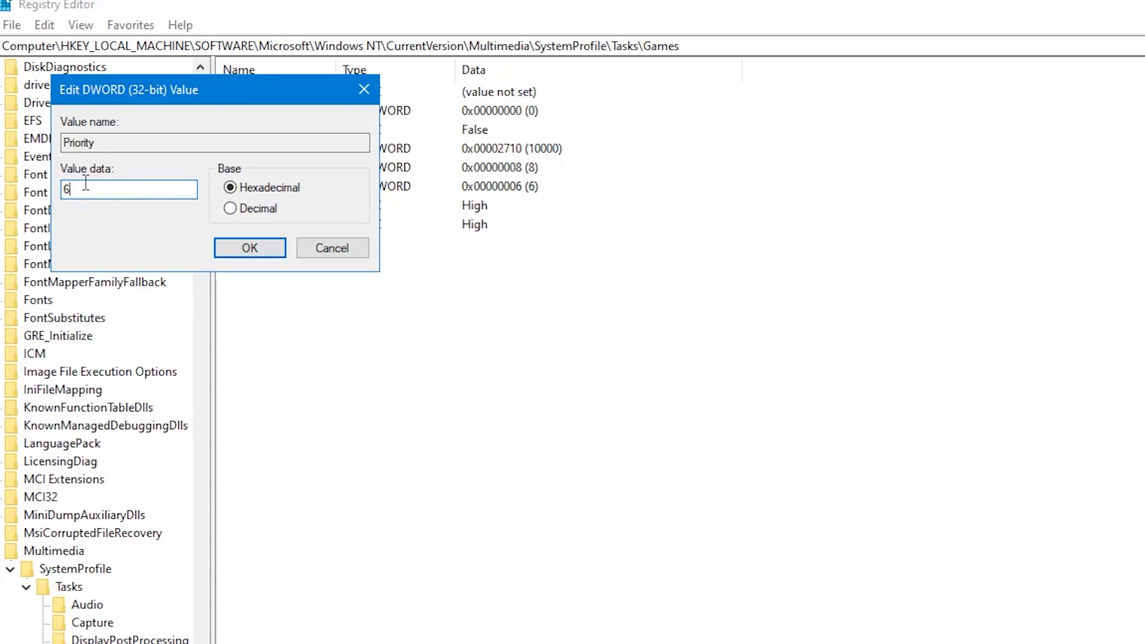
left_click(249, 248)
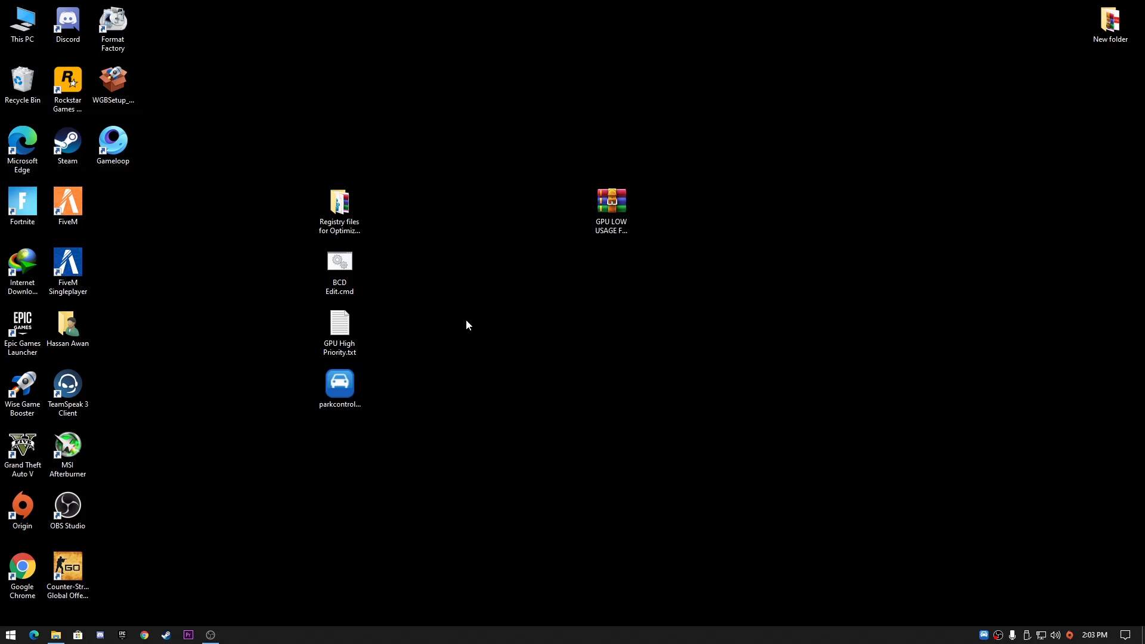
Step: Move the ParkControl installer icon, undo the move, and clear the selection
left_click_drag(352, 389, 533, 393)
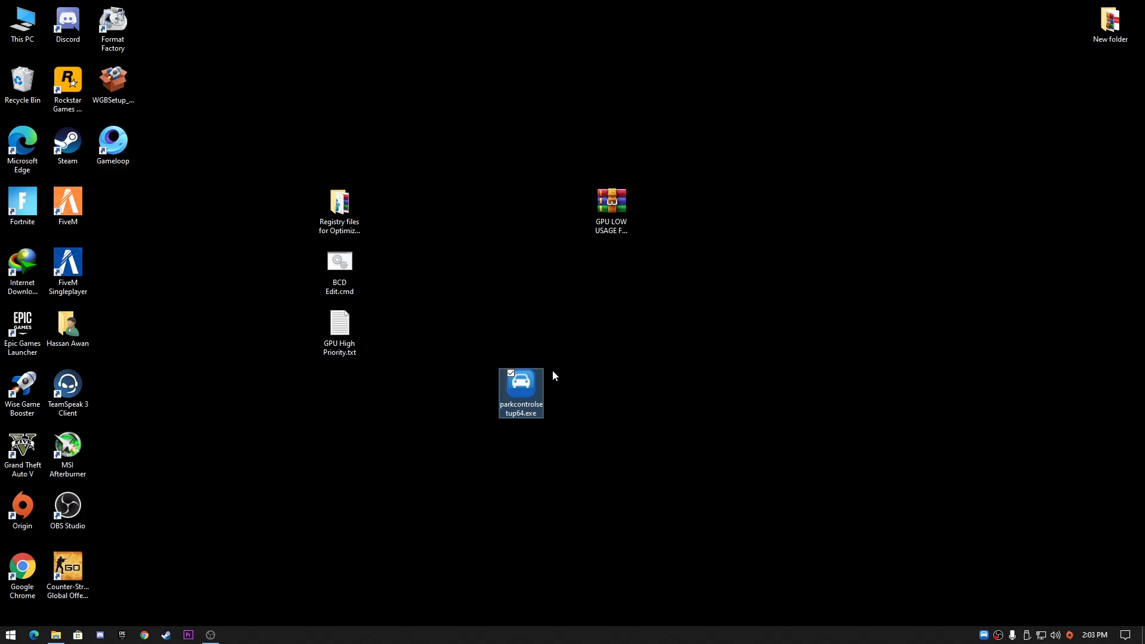
key("ctrl+z")
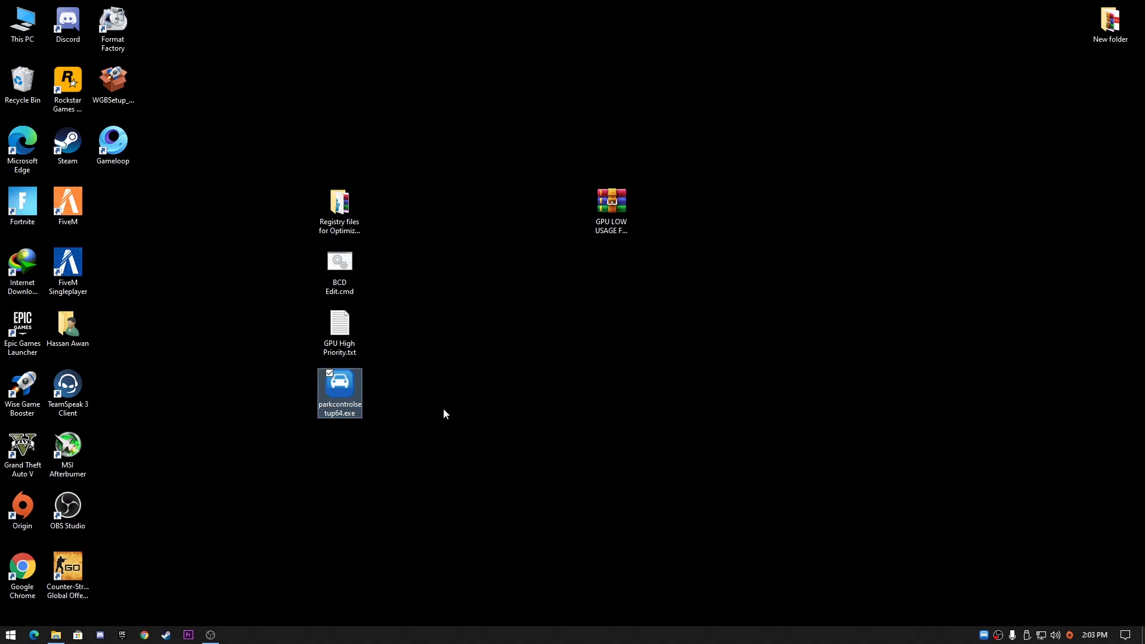
left_click(473, 452)
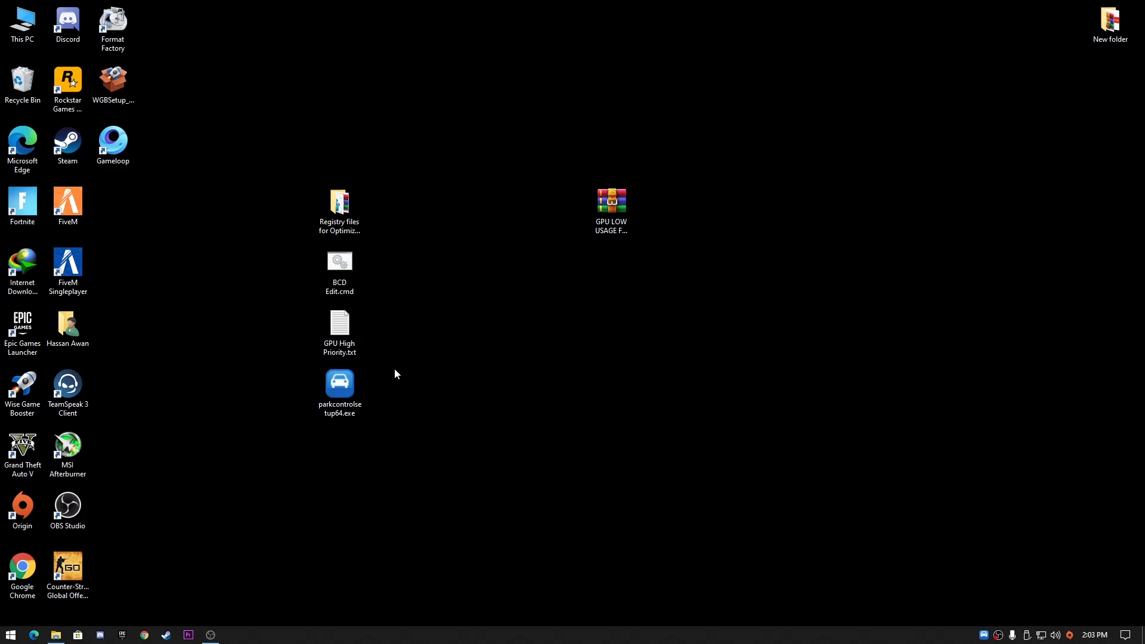
Step: Launch ParkControl and make Bitsum Highest Performance the active profile, then apply it
double_click(999, 636)
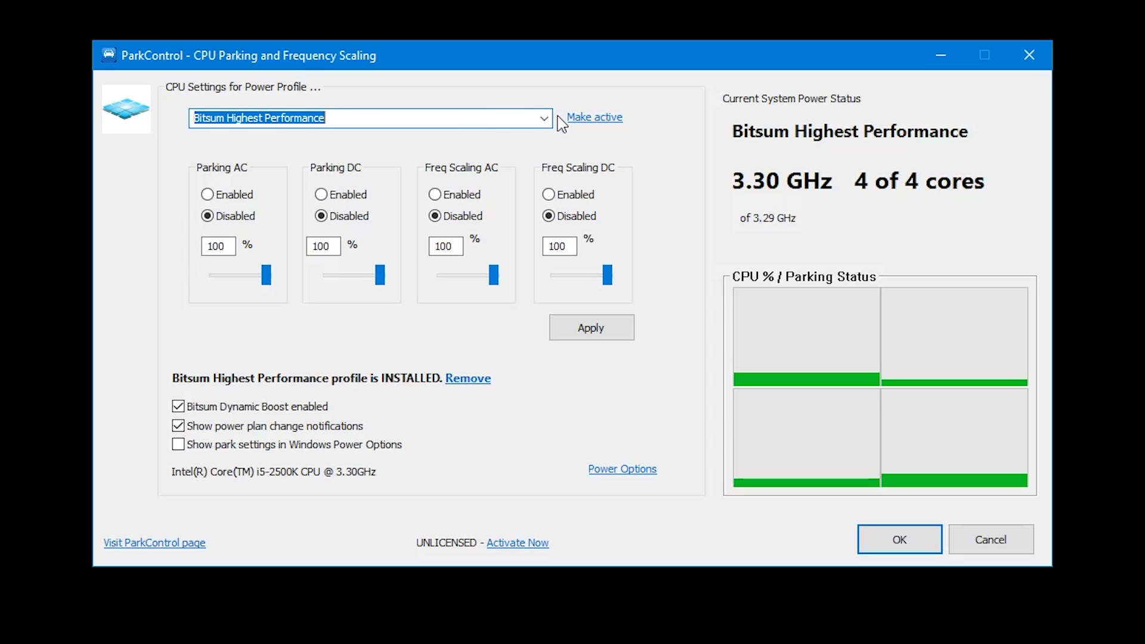
left_click(555, 197)
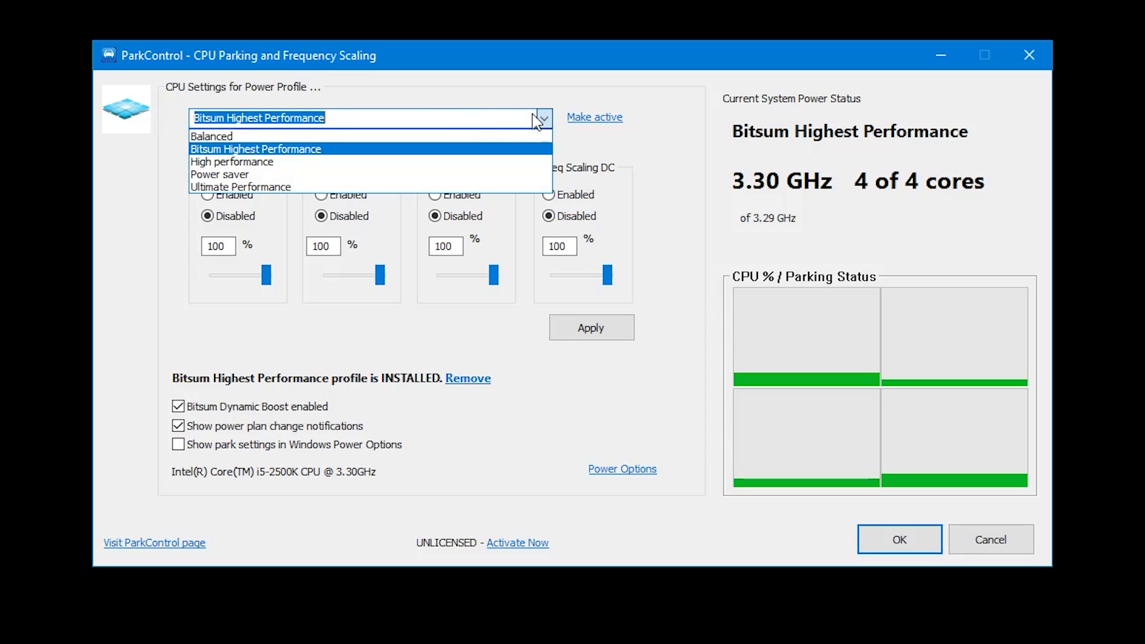
left_click(286, 150)
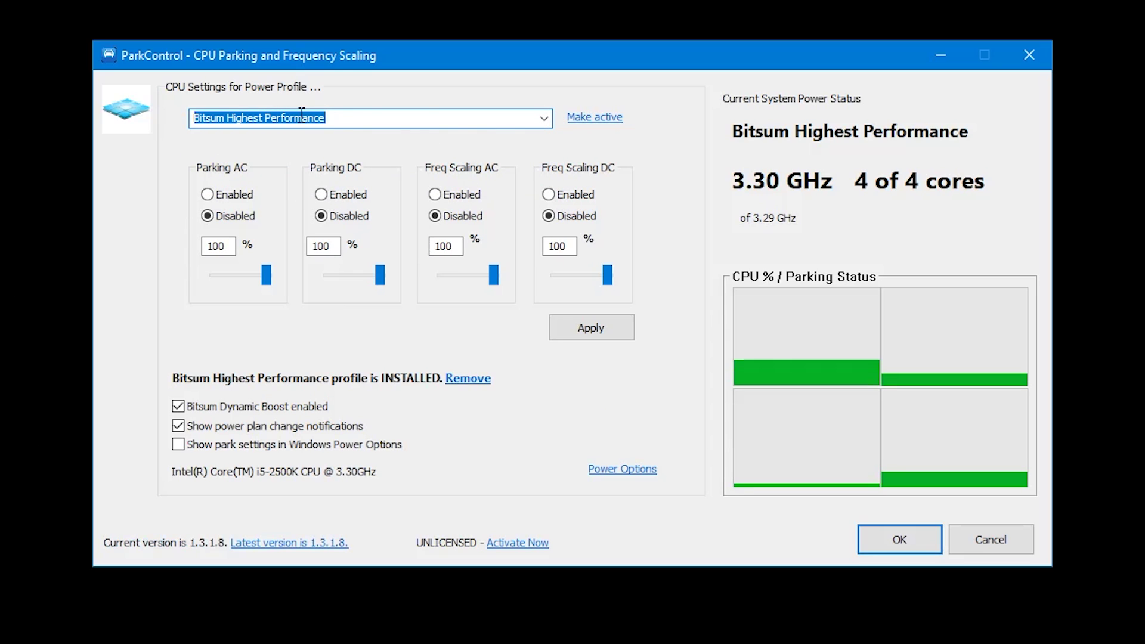
left_click(613, 122)
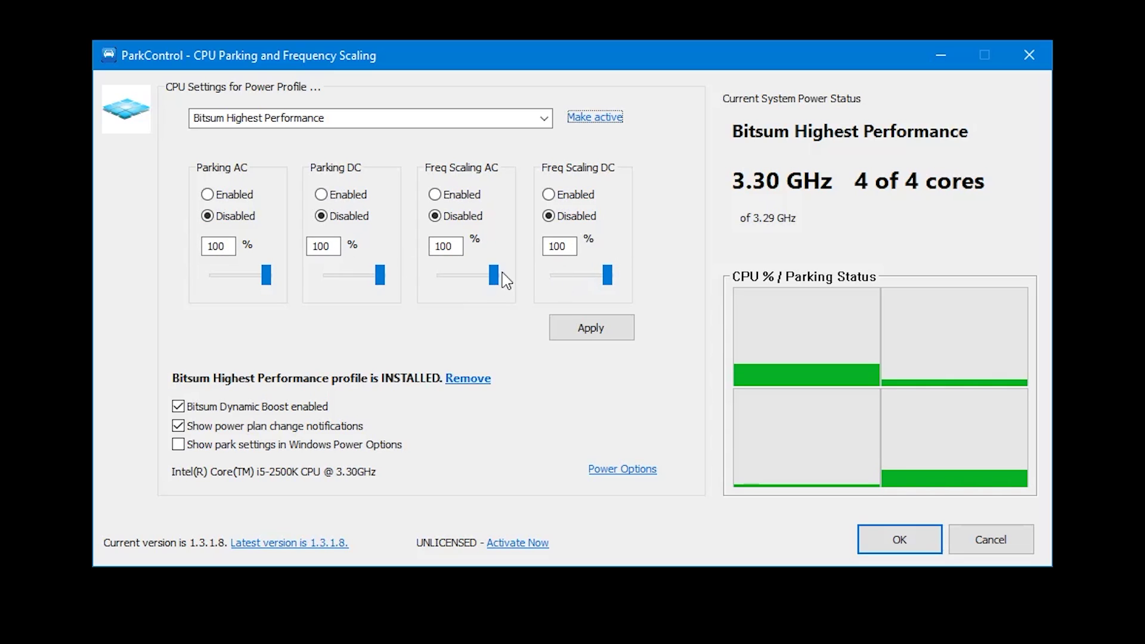
left_click(598, 333)
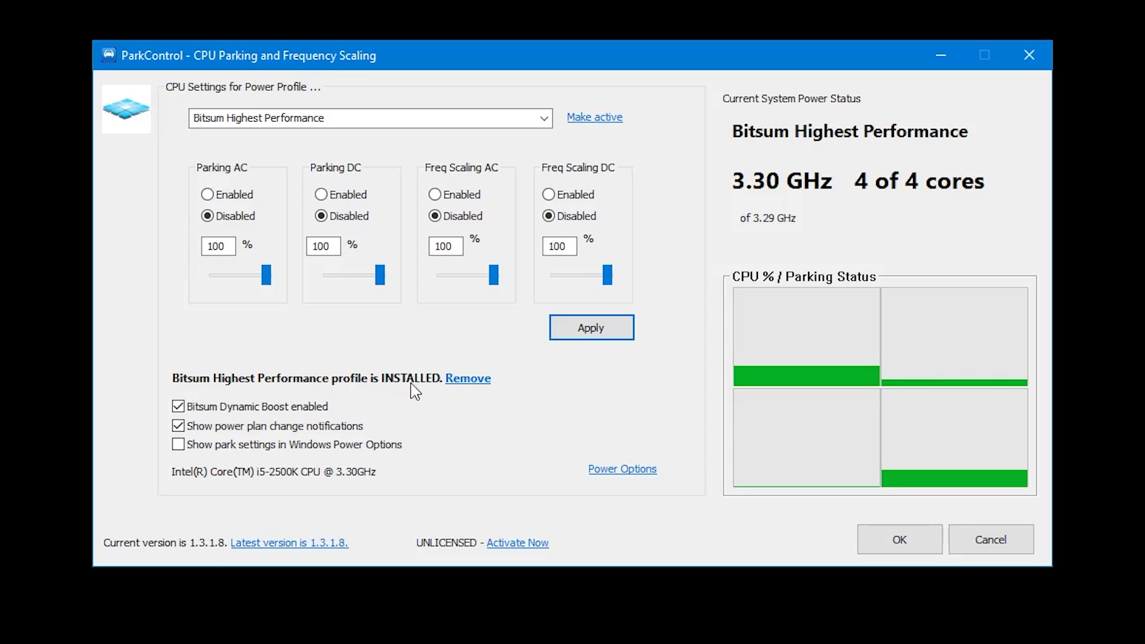
Step: Re-enable Bitsum Dynamic Boost with Bitsum Highest Performance as the idle plan and confirm
left_click(209, 411)
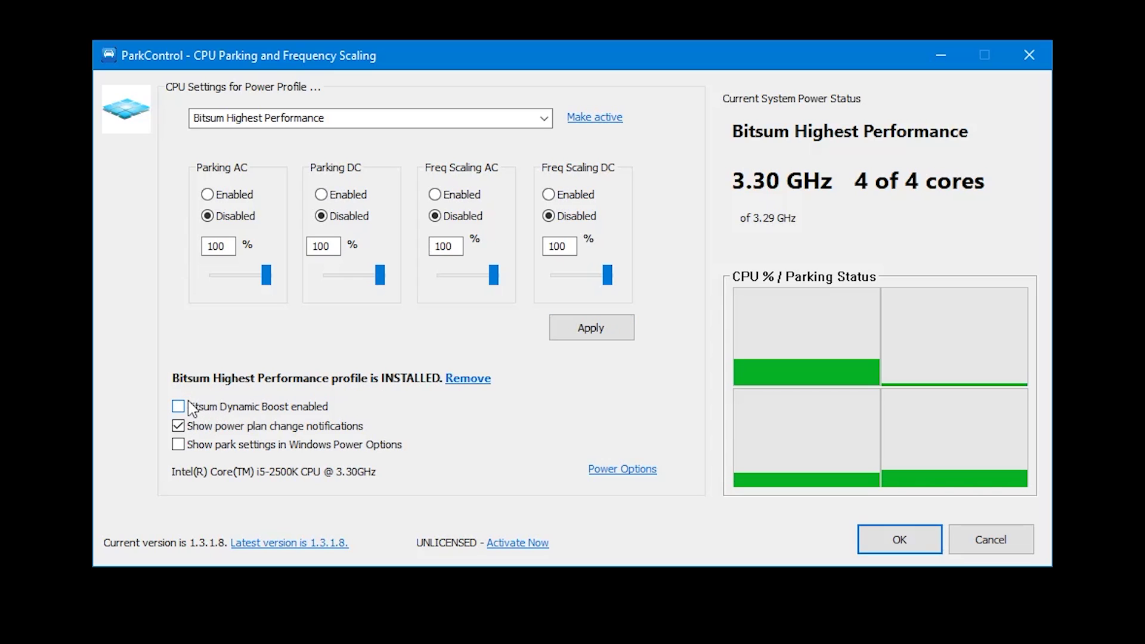
left_click(222, 411)
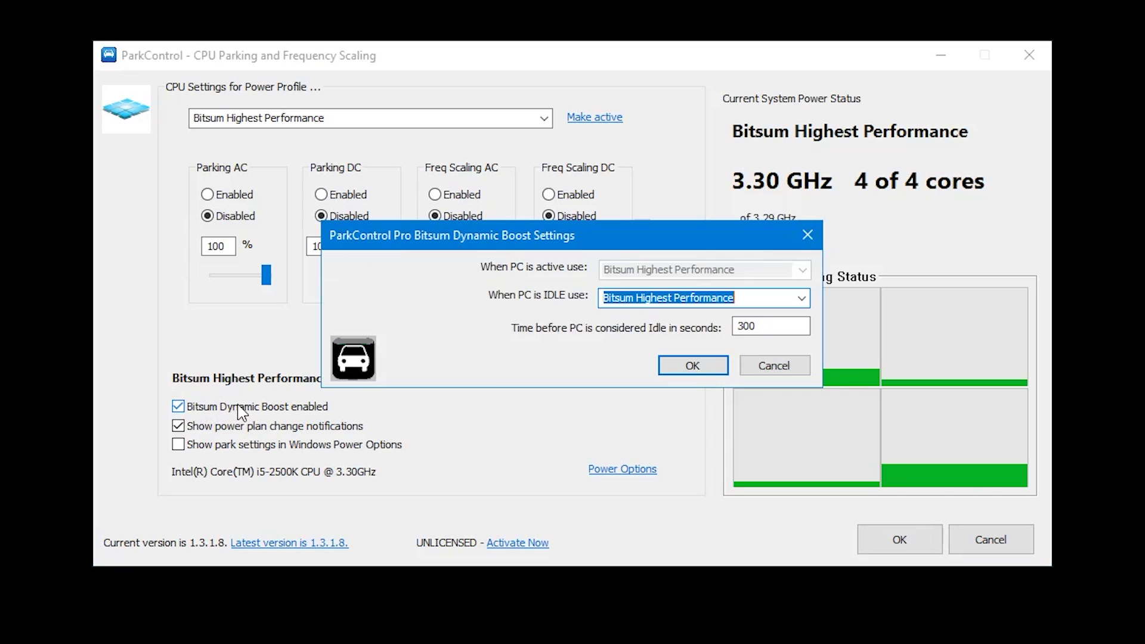
left_click(799, 298)
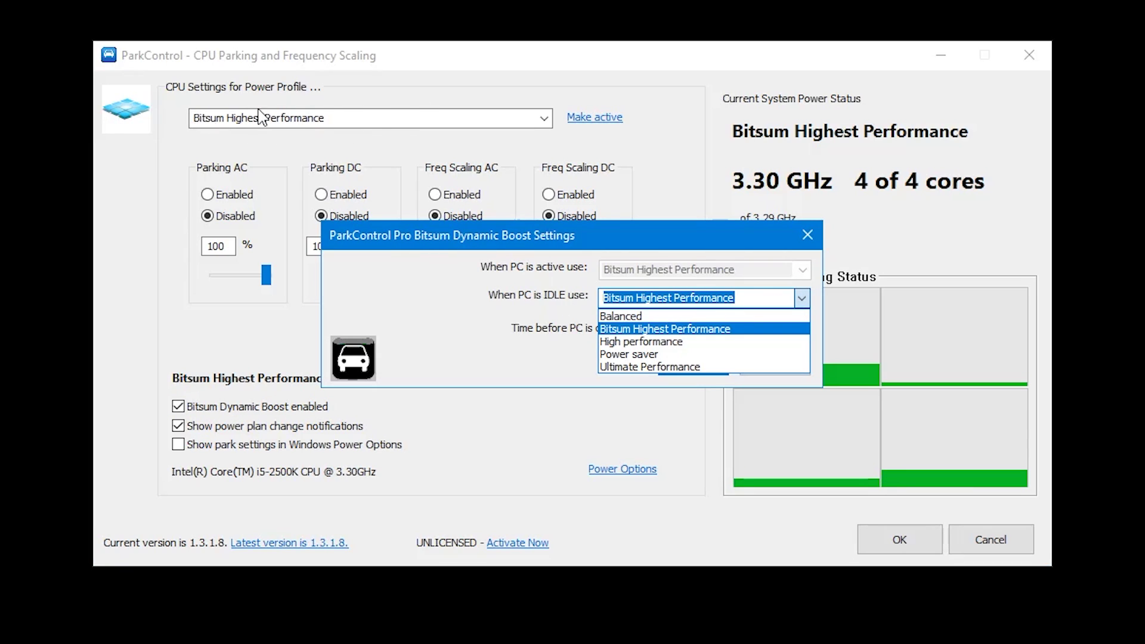
left_click(643, 329)
left_click(692, 366)
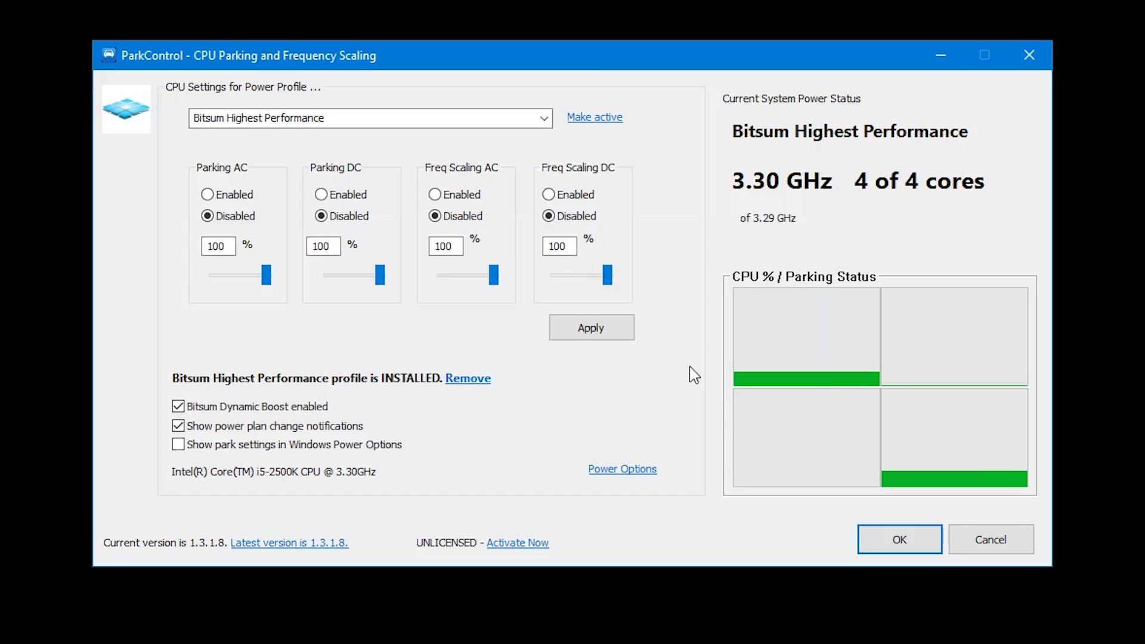
left_click(895, 544)
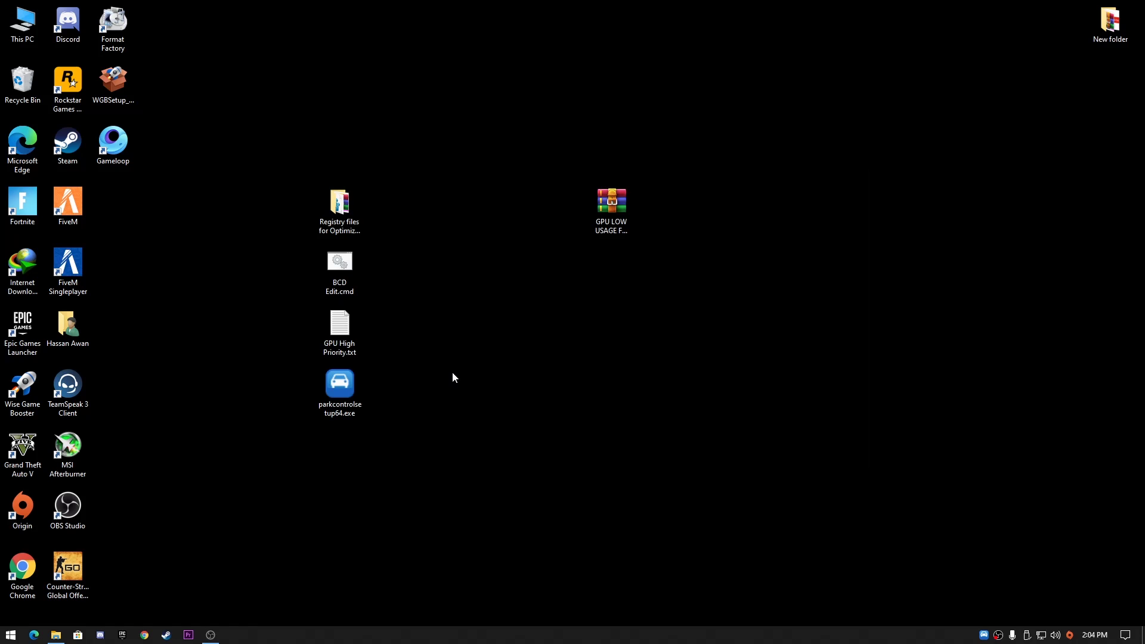